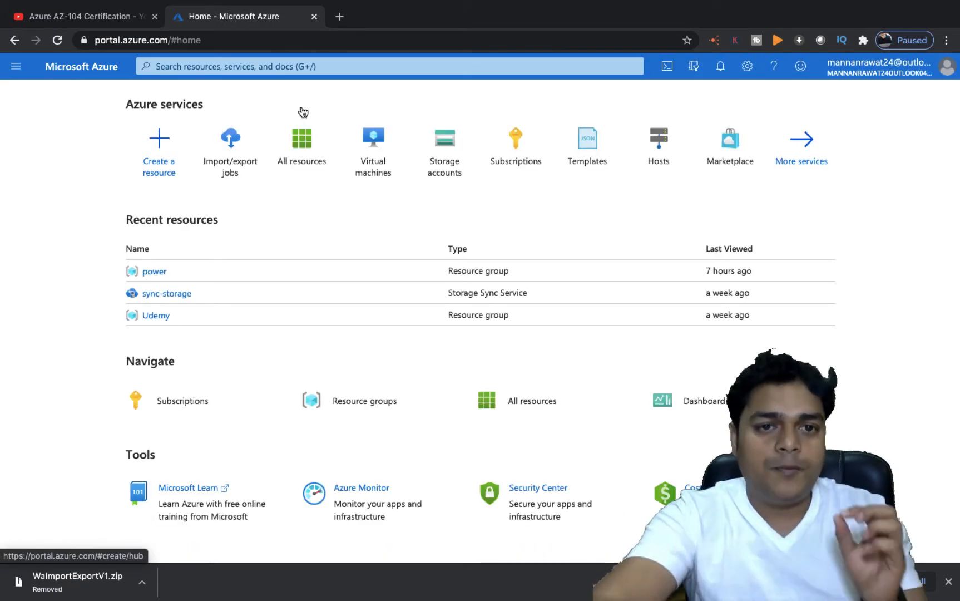
Open the Storage accounts service from the Storage category of all services and start creating a storage account.
{"action": "left_click", "coordinate": [781, 160]}
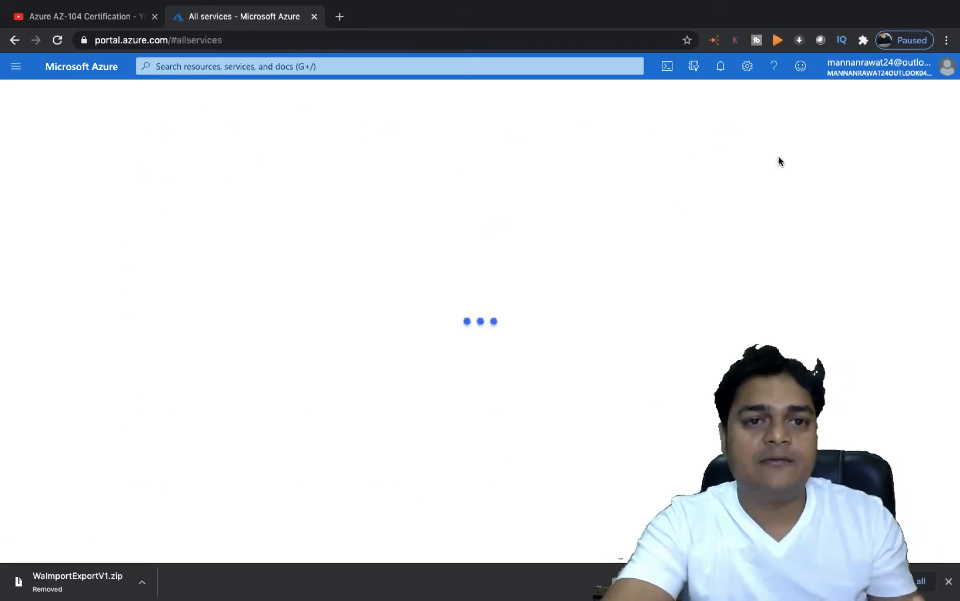
{"action": "mouse_move", "coordinate": [542, 207]}
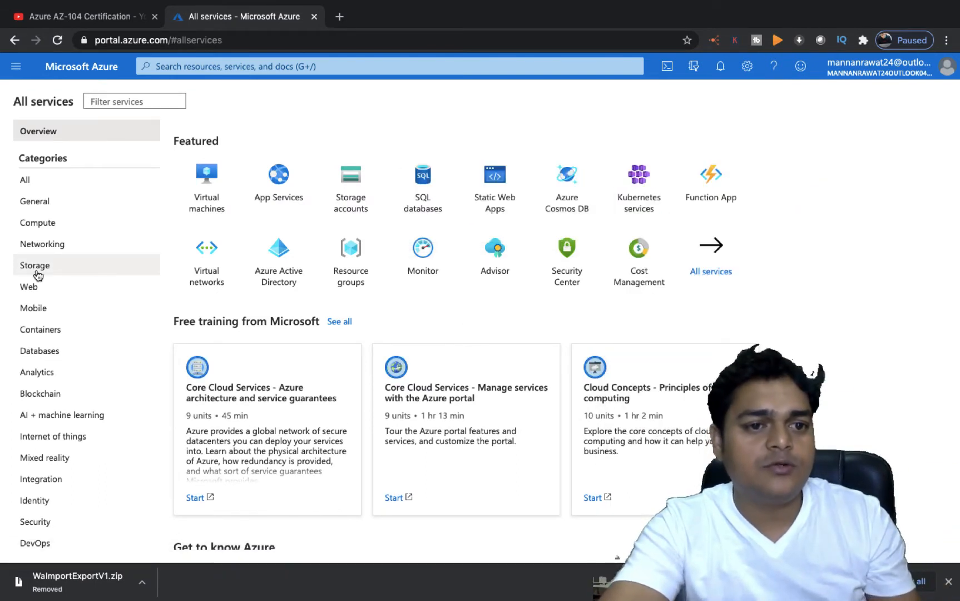
{"action": "left_click", "coordinate": [36, 271]}
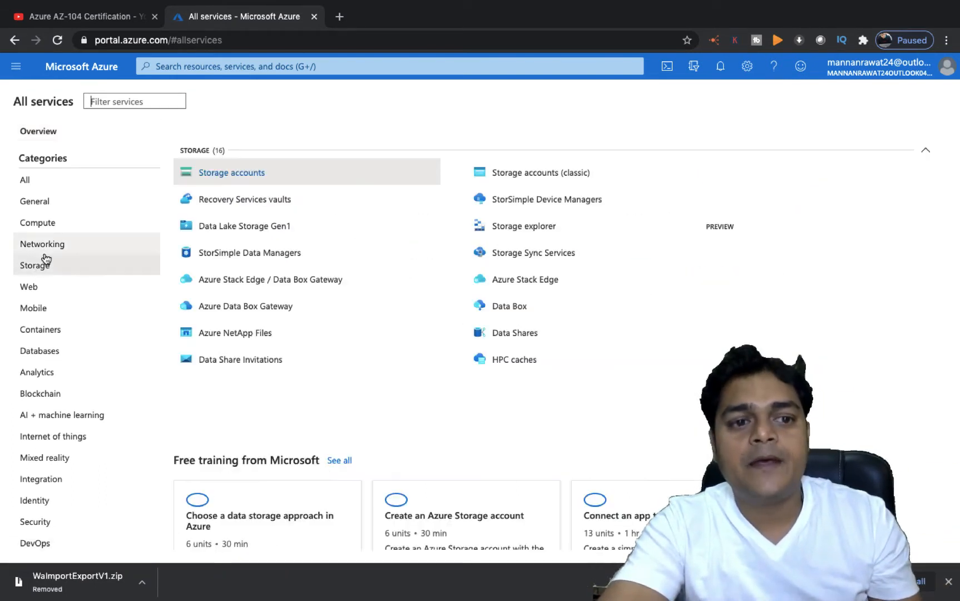
{"action": "left_click", "coordinate": [236, 173]}
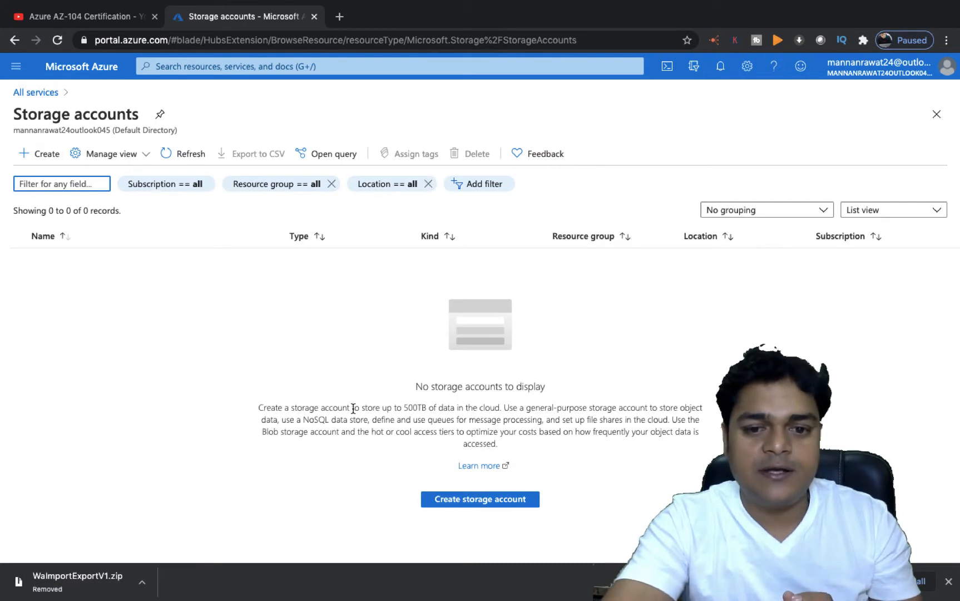
{"action": "left_click", "coordinate": [483, 502]}
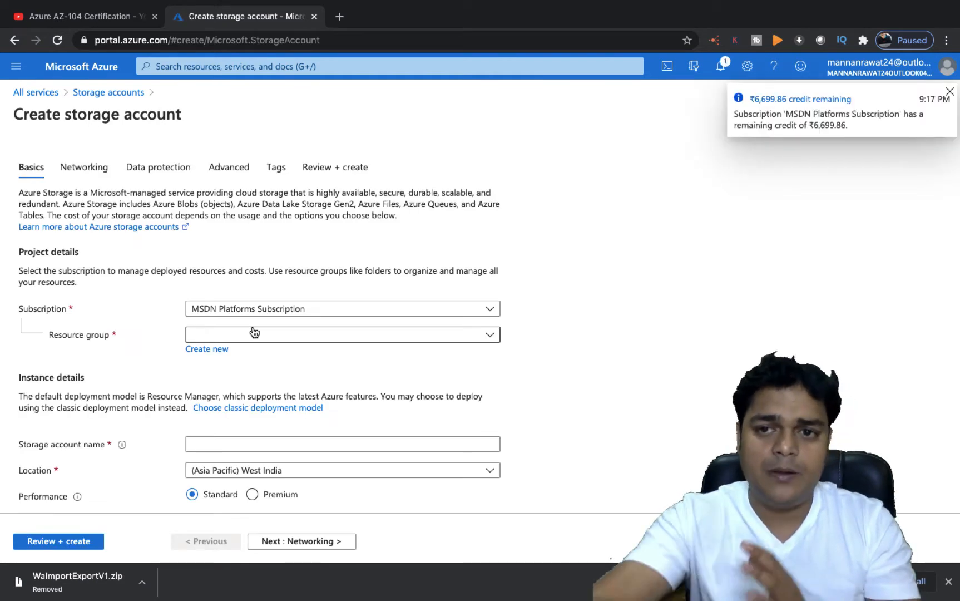
{"action": "left_click", "coordinate": [950, 92]}
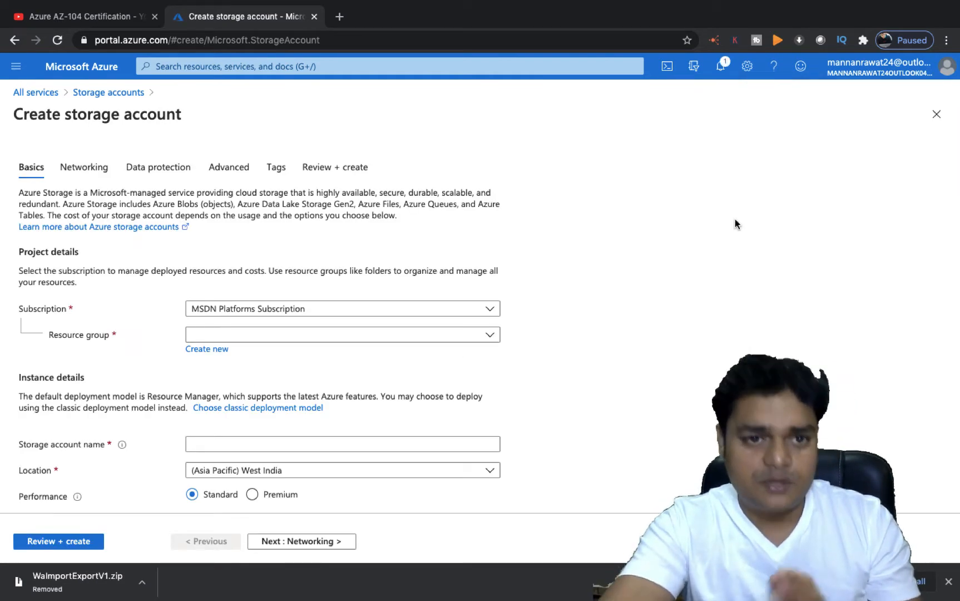
Assign the new storage account to the power resource group and name it training19882.
{"action": "left_click", "coordinate": [387, 342]}
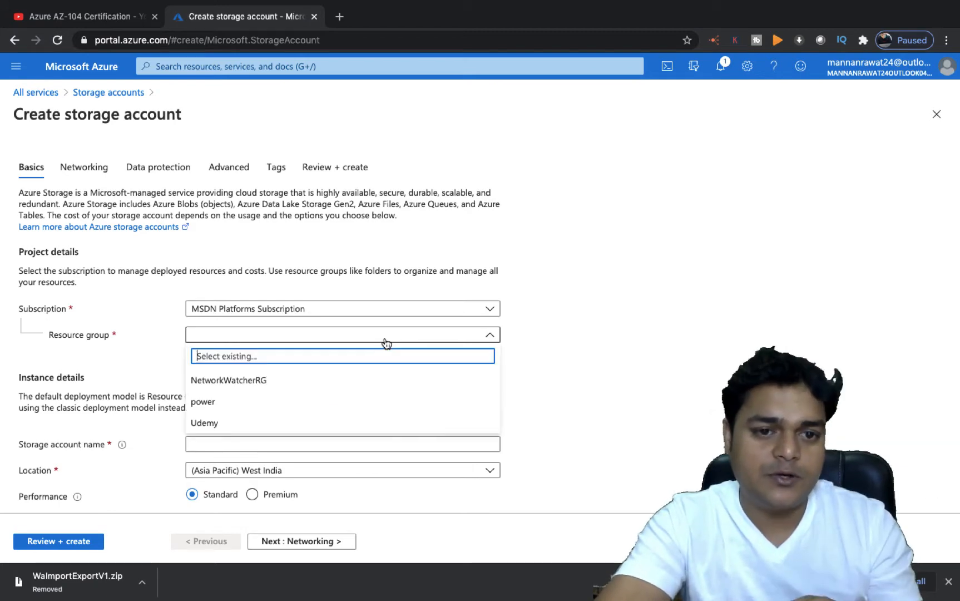
{"action": "left_click", "coordinate": [211, 399]}
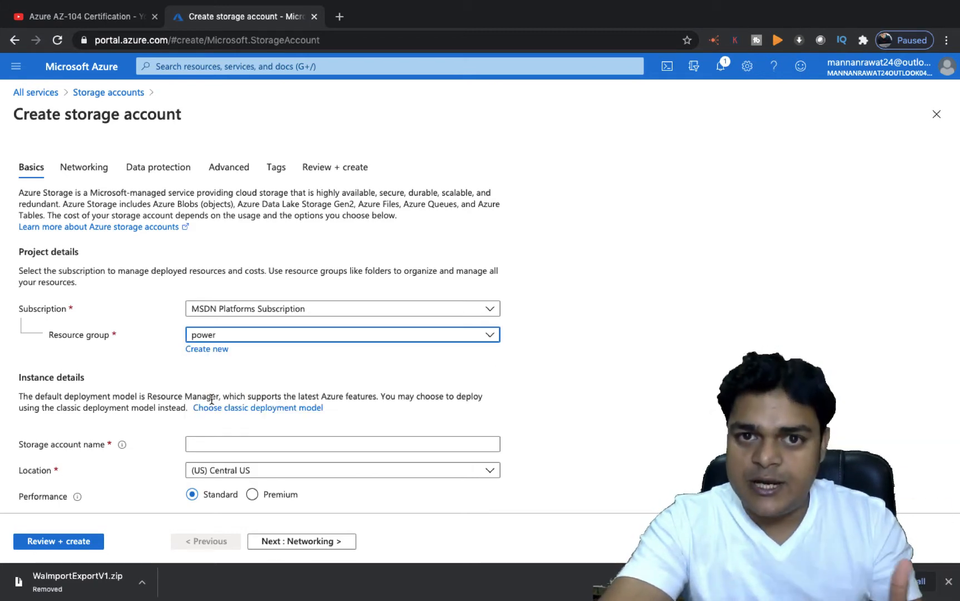
{"action": "left_click", "coordinate": [216, 444]}
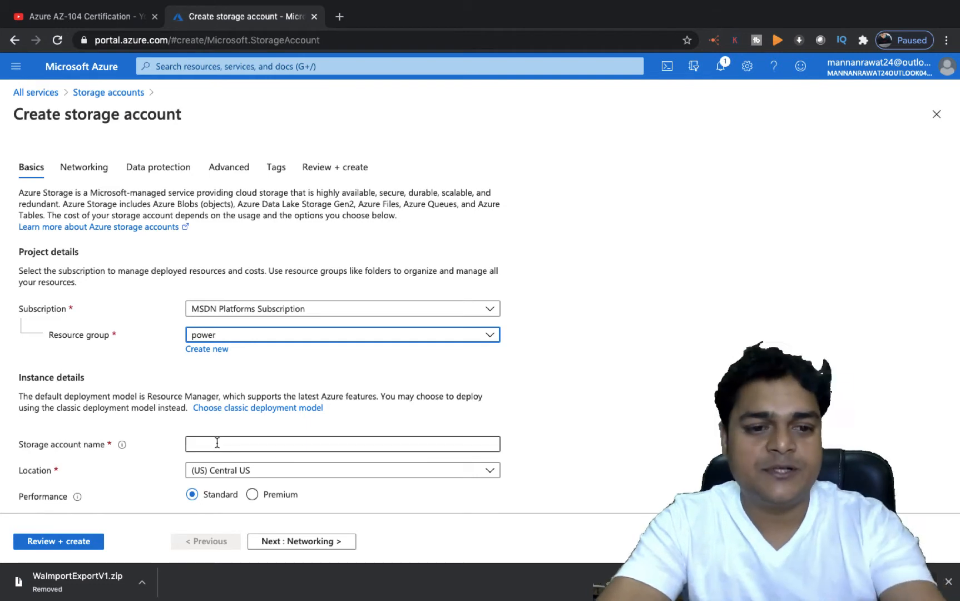
{"action": "type", "text": "trai"}
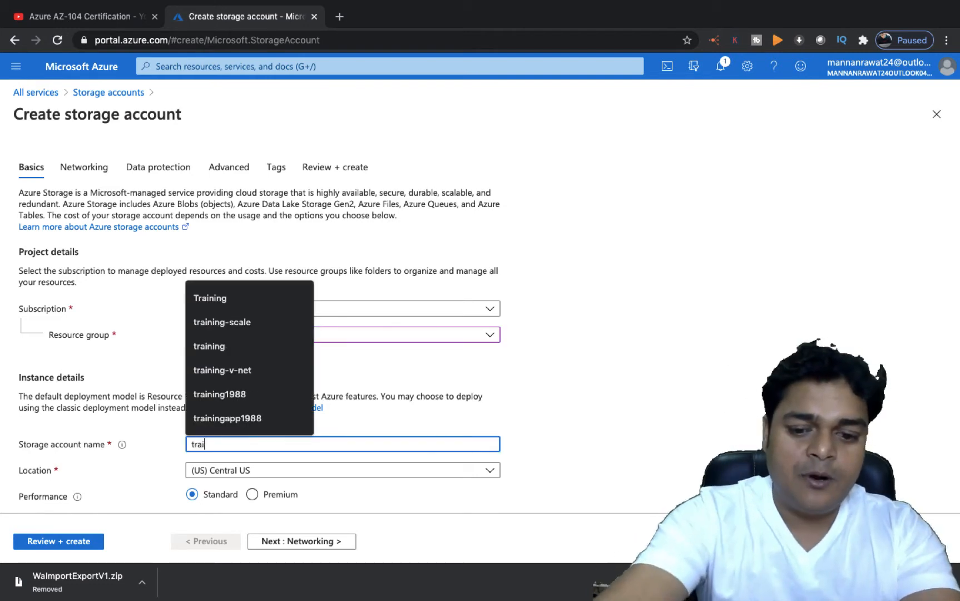
{"action": "type", "text": "ning1988"}
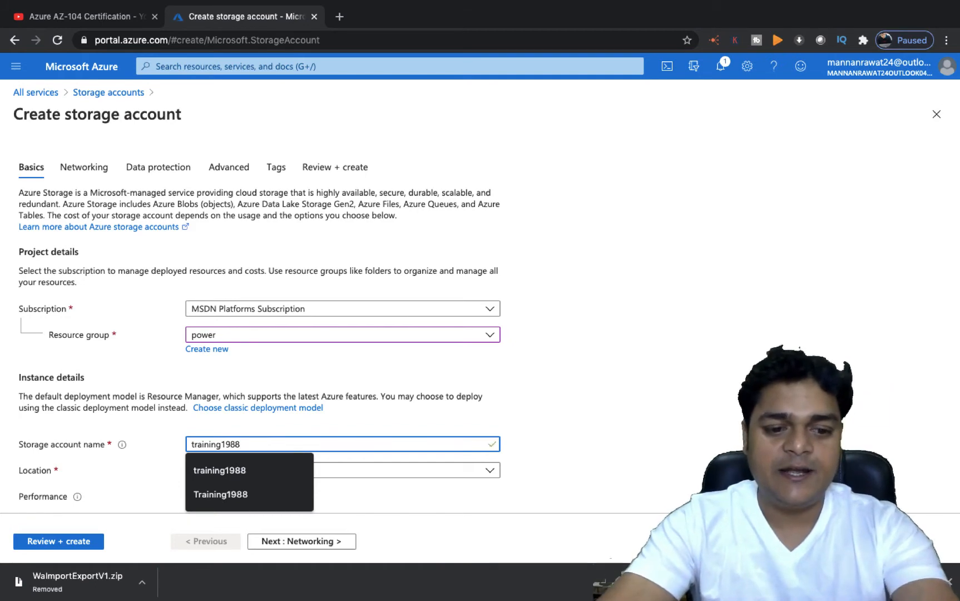
{"action": "type", "text": "2"}
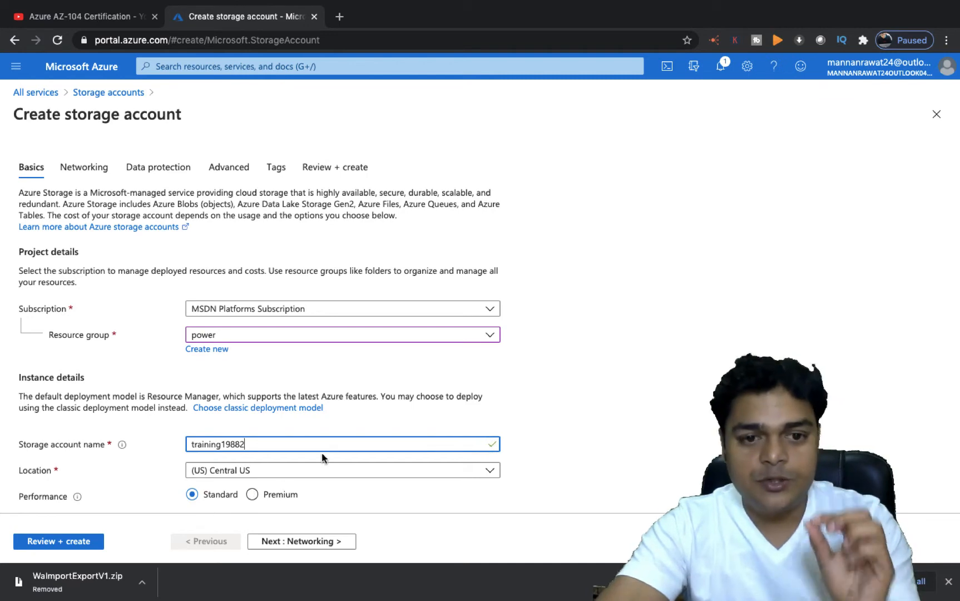
Set the account kind to Storage (general purpose v1) and the replication to Geo-redundant storage (GRS).
{"action": "scroll", "coordinate": [325, 456], "scroll_direction": "down", "scroll_amount": 2}
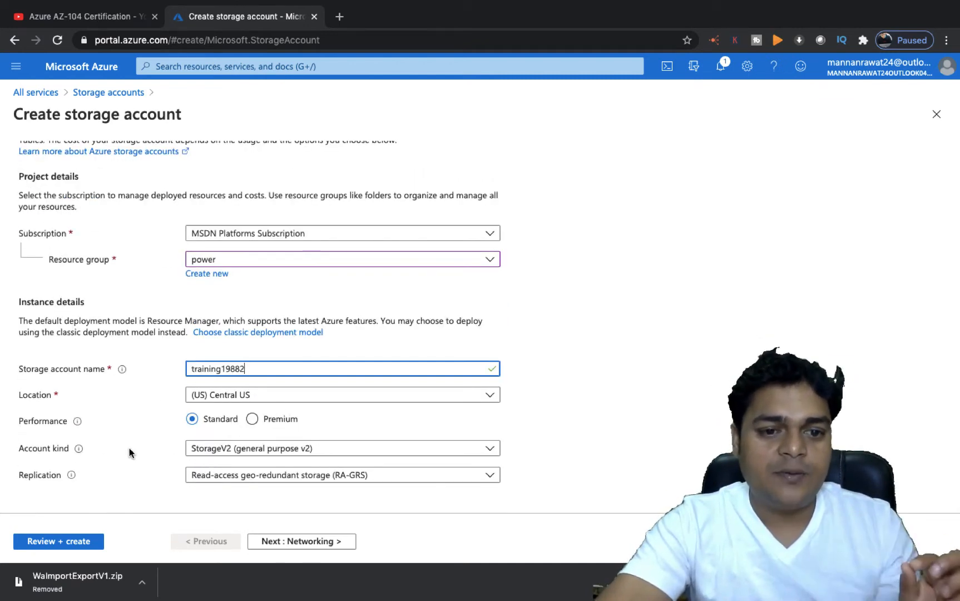
{"action": "left_click", "coordinate": [260, 452]}
{"action": "left_click", "coordinate": [247, 489]}
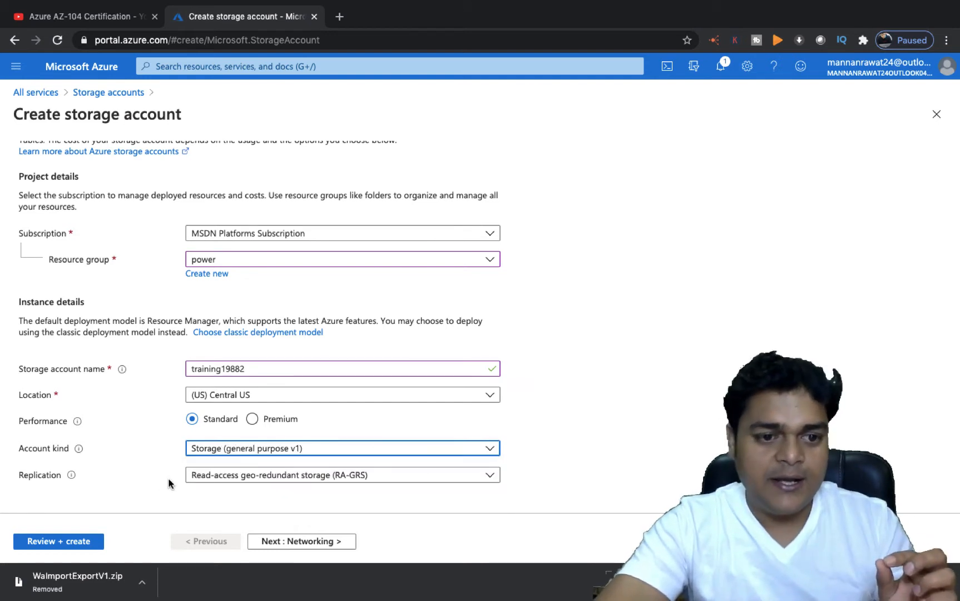
{"action": "left_click", "coordinate": [286, 477]}
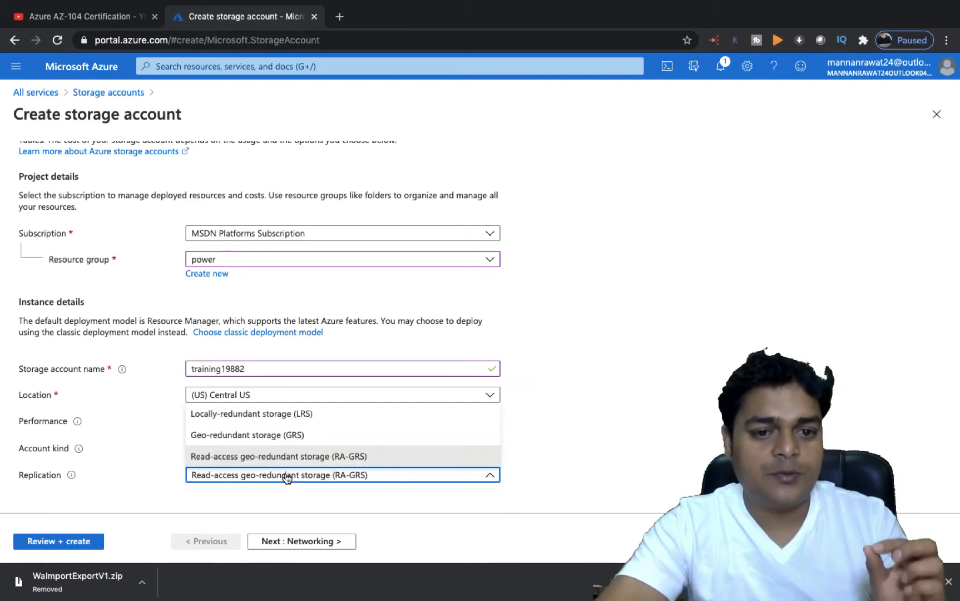
{"action": "left_click", "coordinate": [267, 440]}
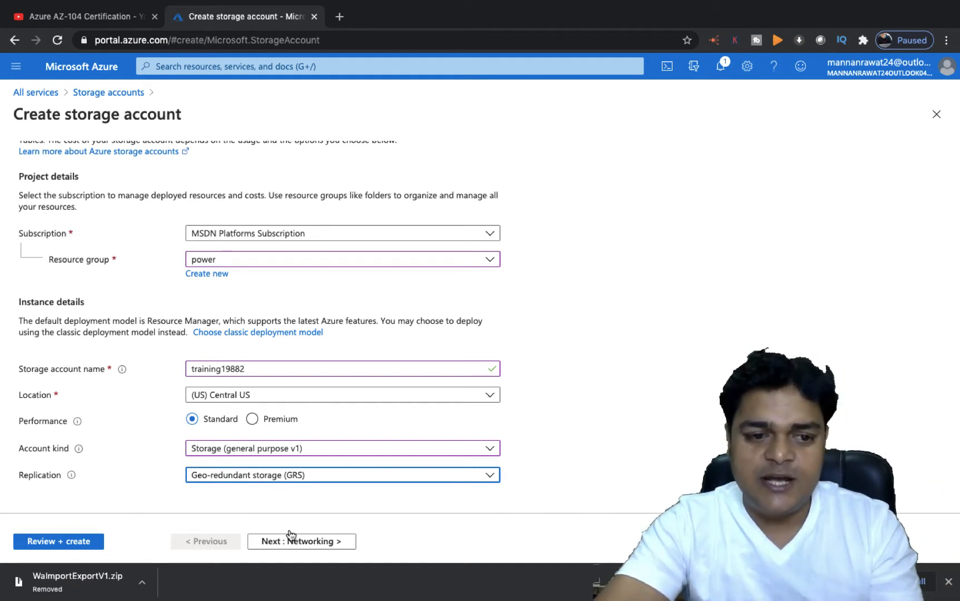
Accept the default networking, data protection, advanced and tag settings, and create the storage account.
{"action": "left_click", "coordinate": [291, 541]}
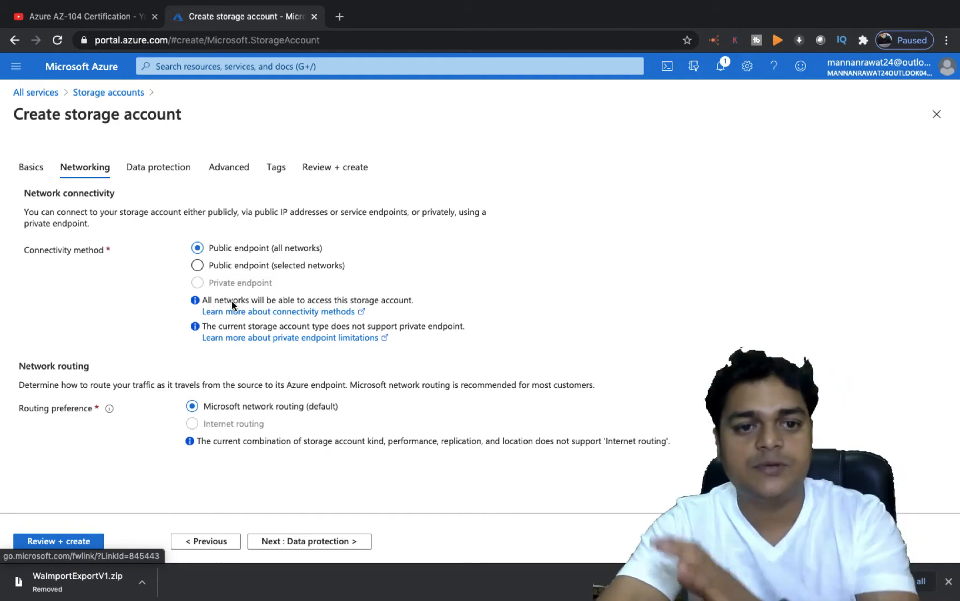
{"action": "left_click", "coordinate": [321, 541]}
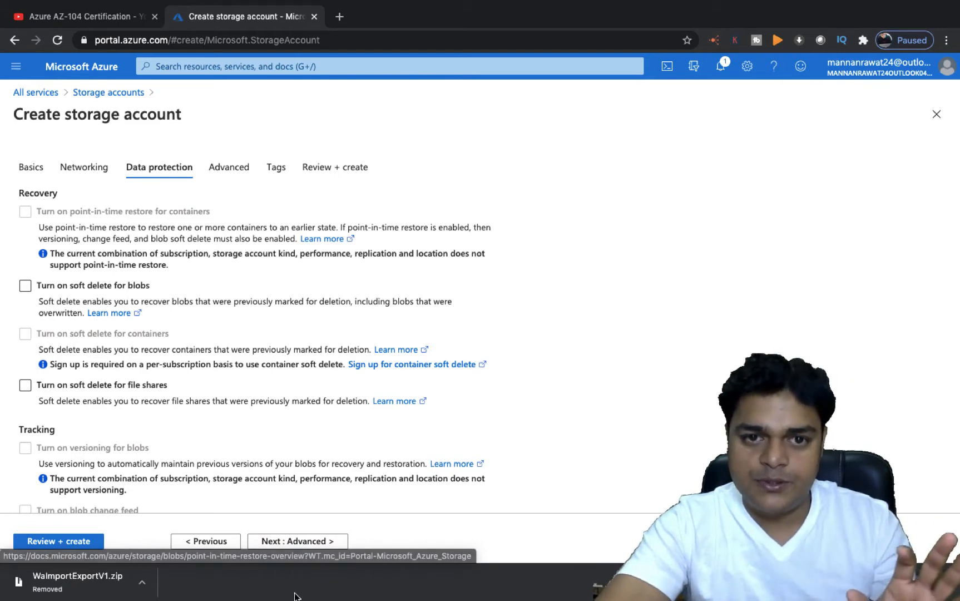
{"action": "left_click", "coordinate": [296, 544]}
{"action": "left_click", "coordinate": [296, 543]}
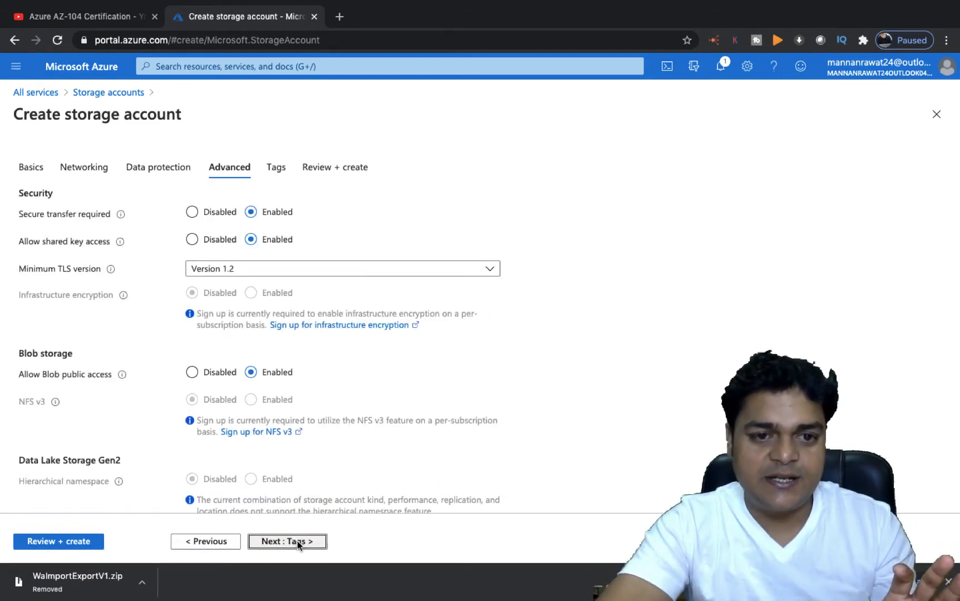
{"action": "left_click", "coordinate": [297, 541]}
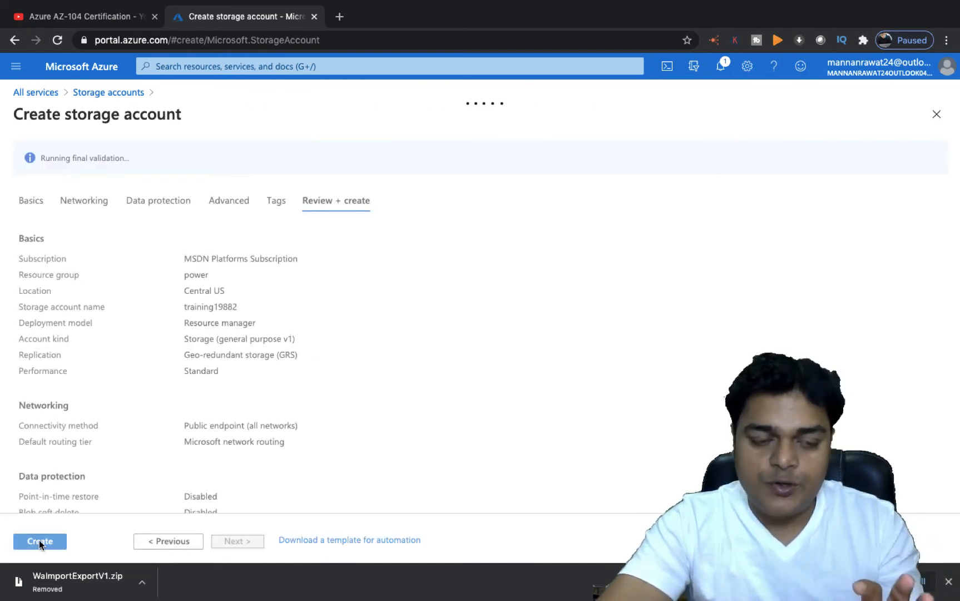
{"action": "left_click", "coordinate": [43, 541]}
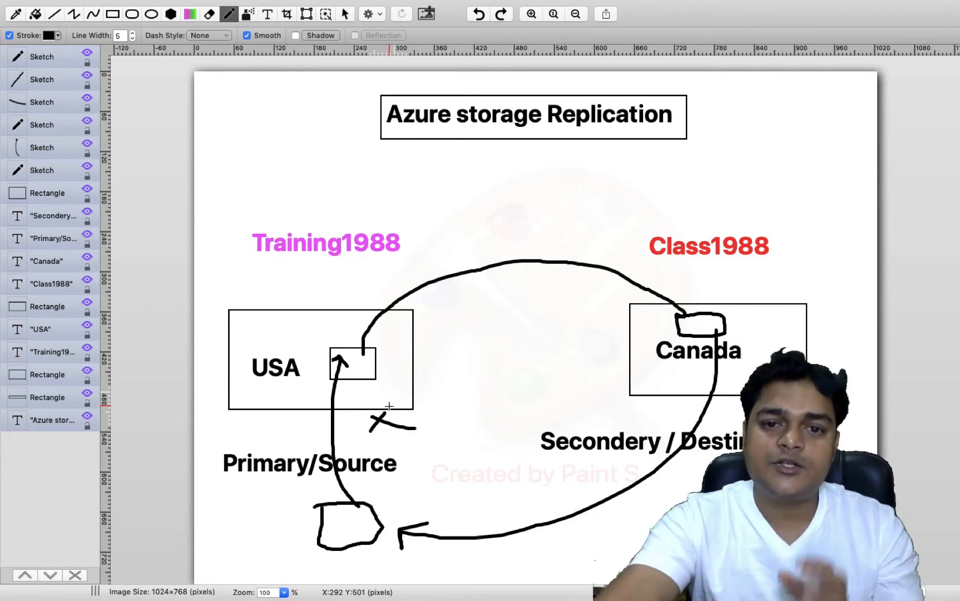
Check the storage account's deployment progress in the notifications and refresh its deployment overview.
{"action": "key", "text": "ctrl+Left"}
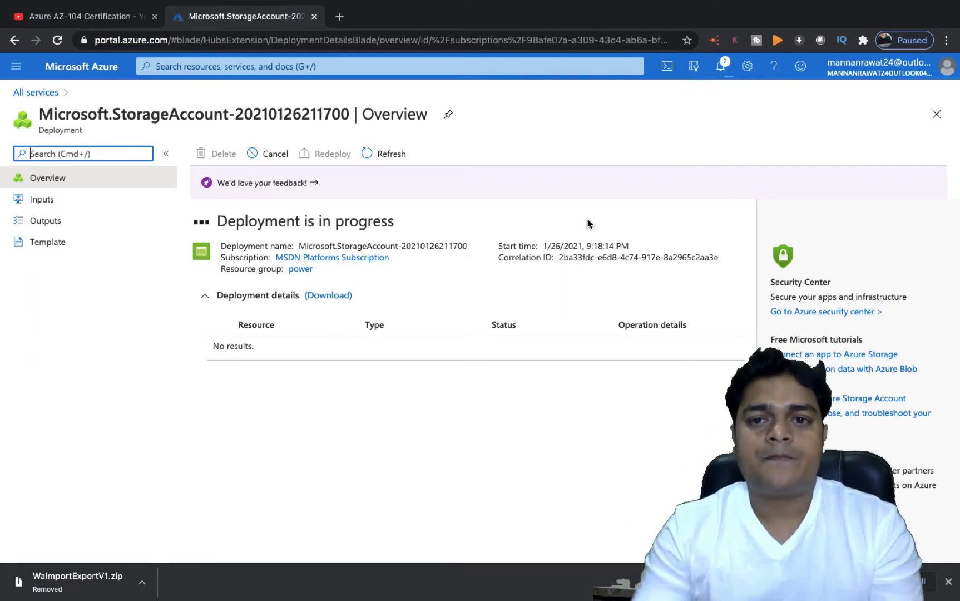
{"action": "left_click", "coordinate": [724, 66]}
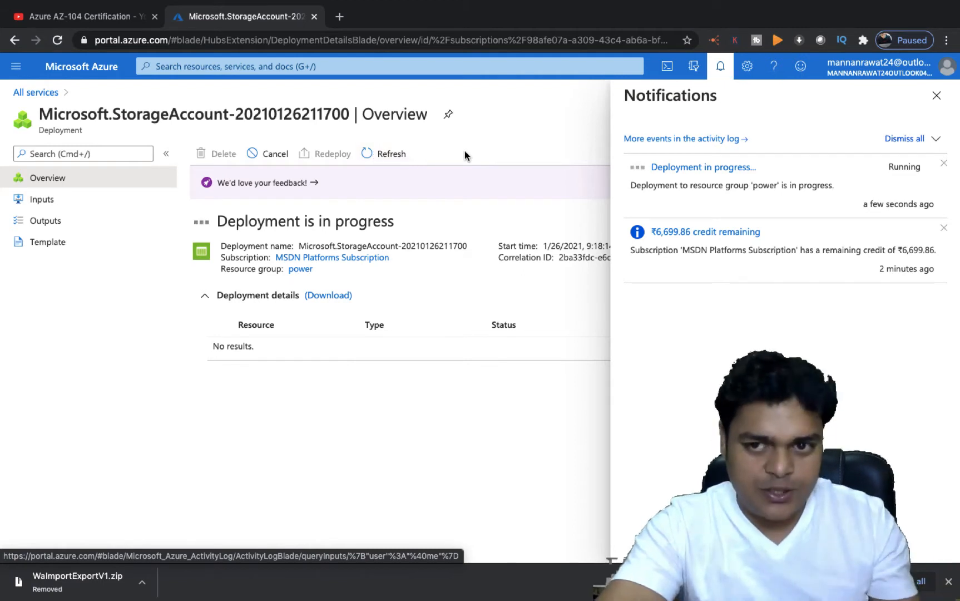
{"action": "left_click", "coordinate": [936, 95]}
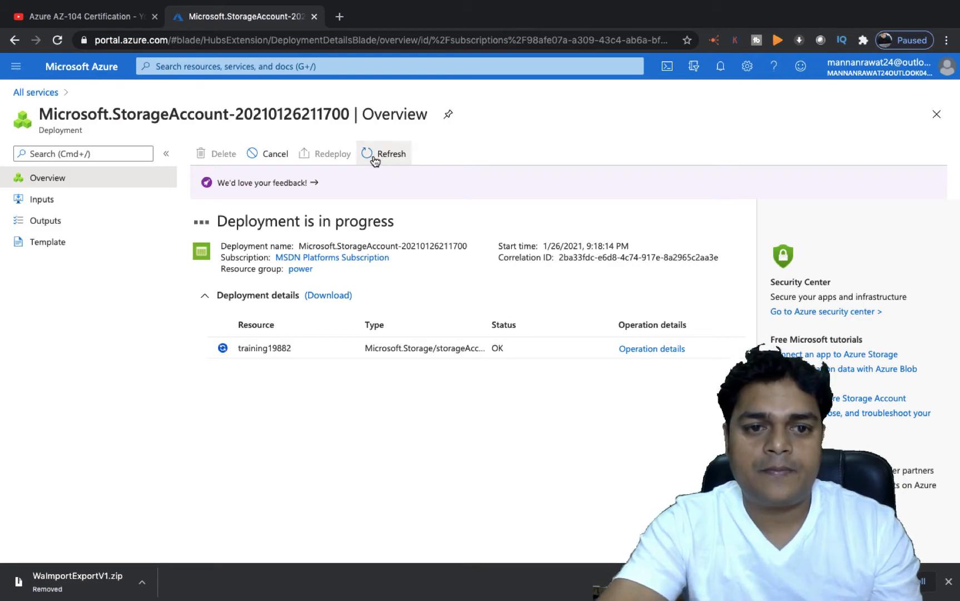
{"action": "key", "text": "ctrl+Right"}
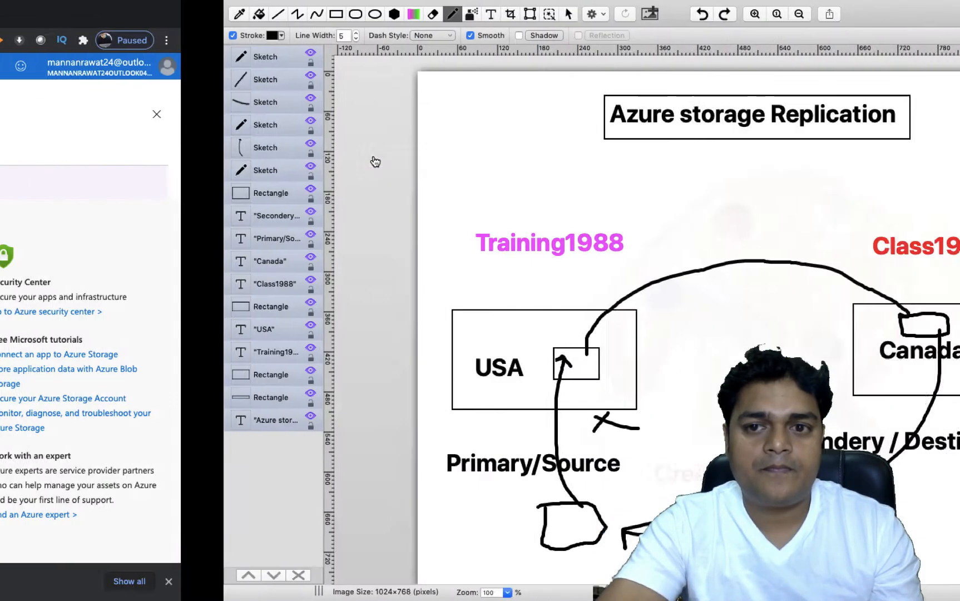
{"action": "key", "text": "ctrl+Left"}
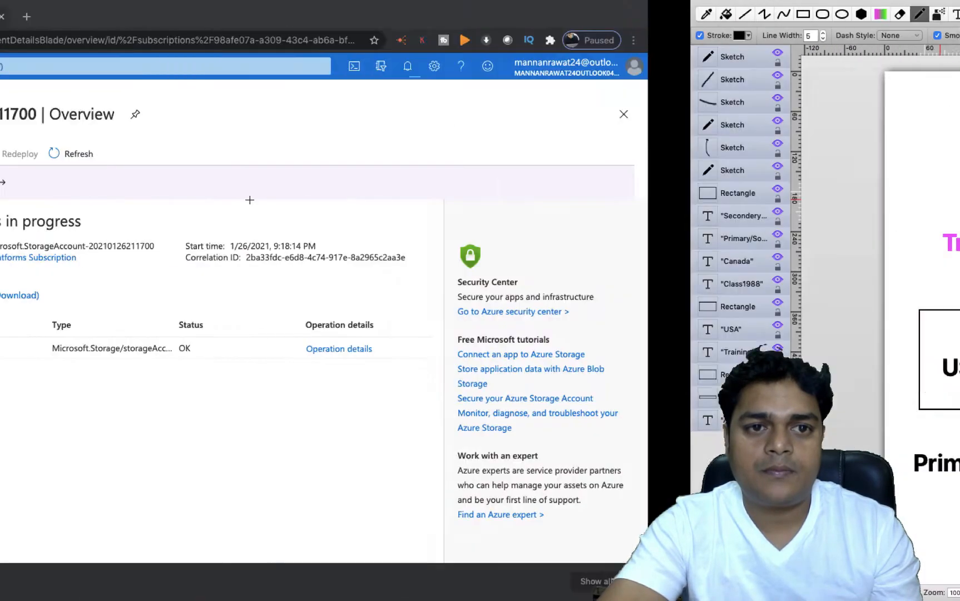
{"action": "left_click", "coordinate": [373, 154]}
{"action": "key", "text": "ctrl+Right"}
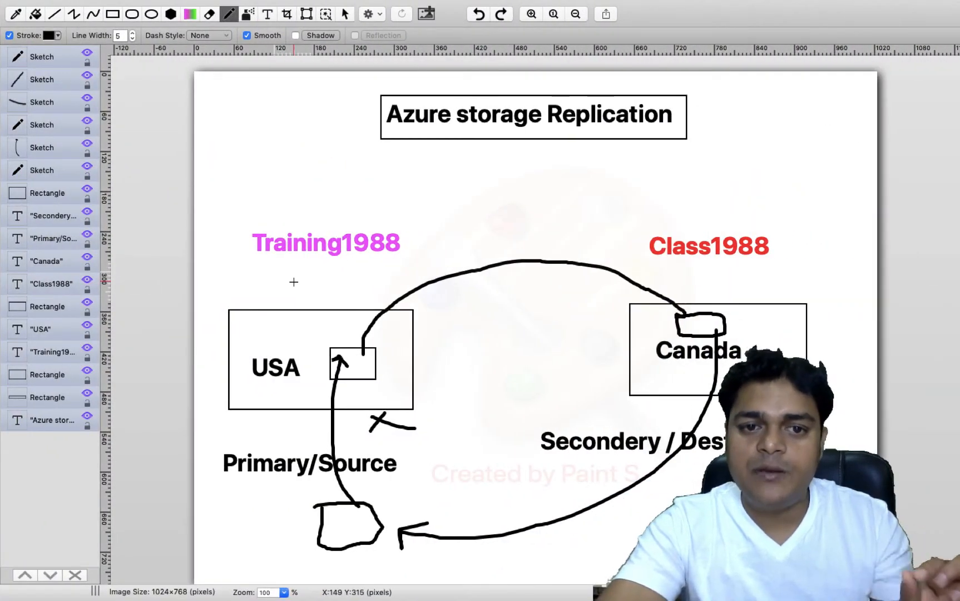
{"action": "key", "text": "ctrl+Left"}
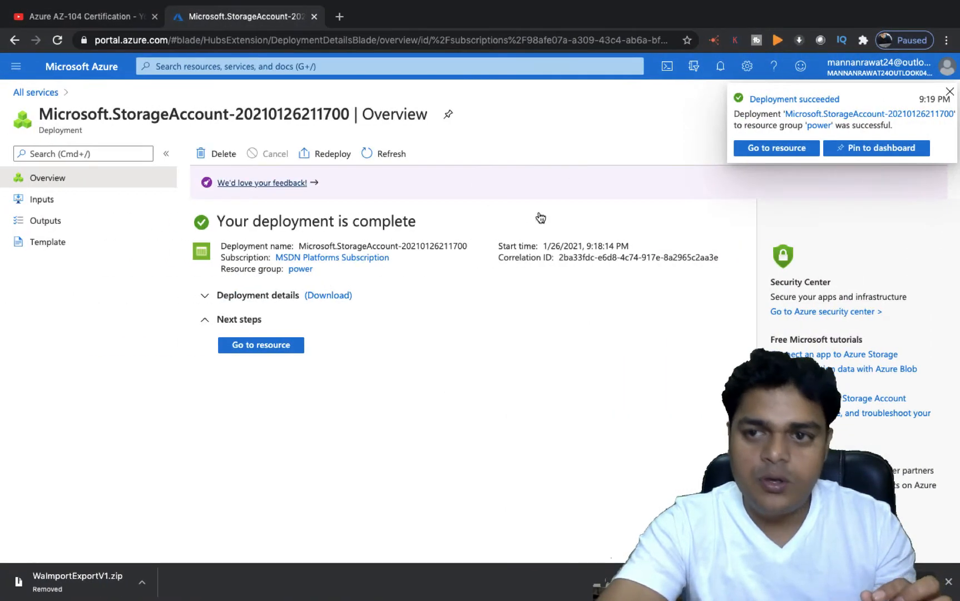
{"action": "left_click", "coordinate": [951, 92]}
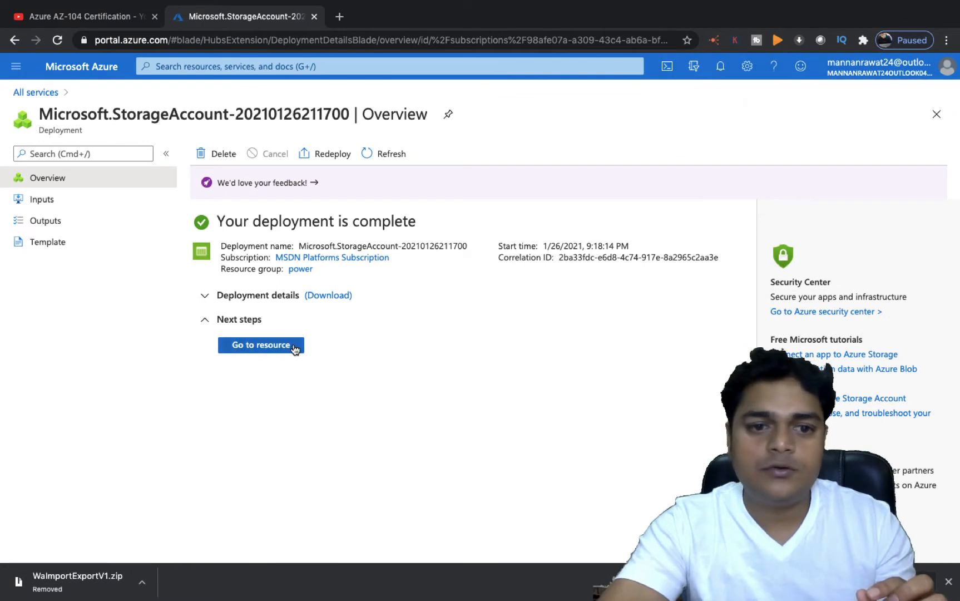
In the training19882 storage account, create a container named data with Container (anonymous read access for containers and blobs) public access.
{"action": "left_click", "coordinate": [259, 345]}
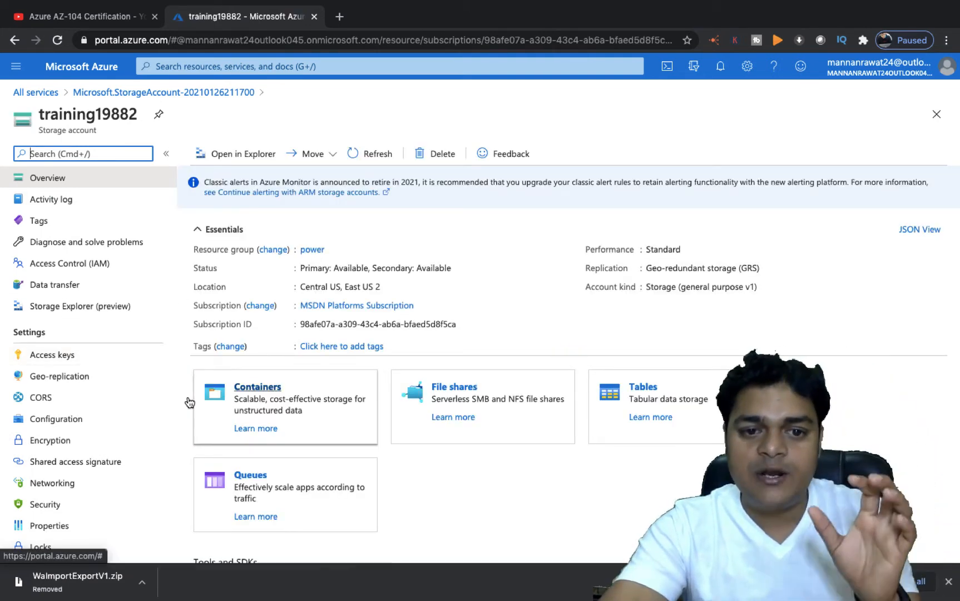
{"action": "left_click", "coordinate": [255, 385]}
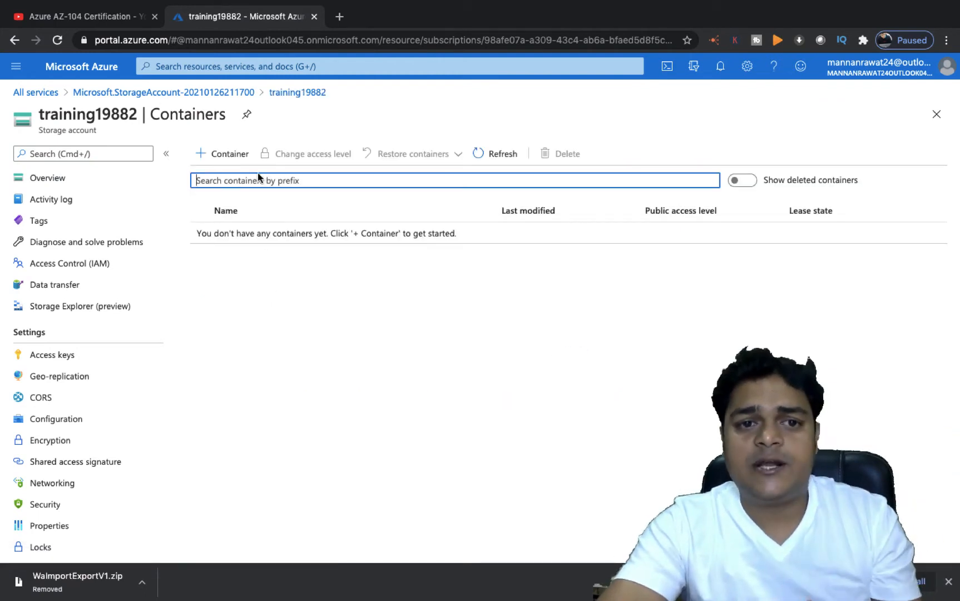
{"action": "left_click", "coordinate": [234, 154]}
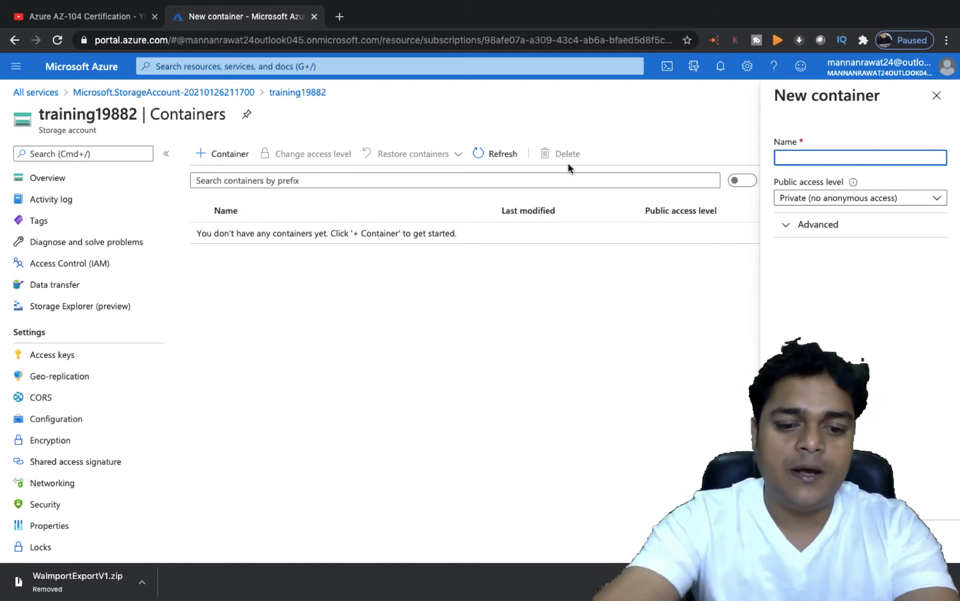
{"action": "type", "text": "data"}
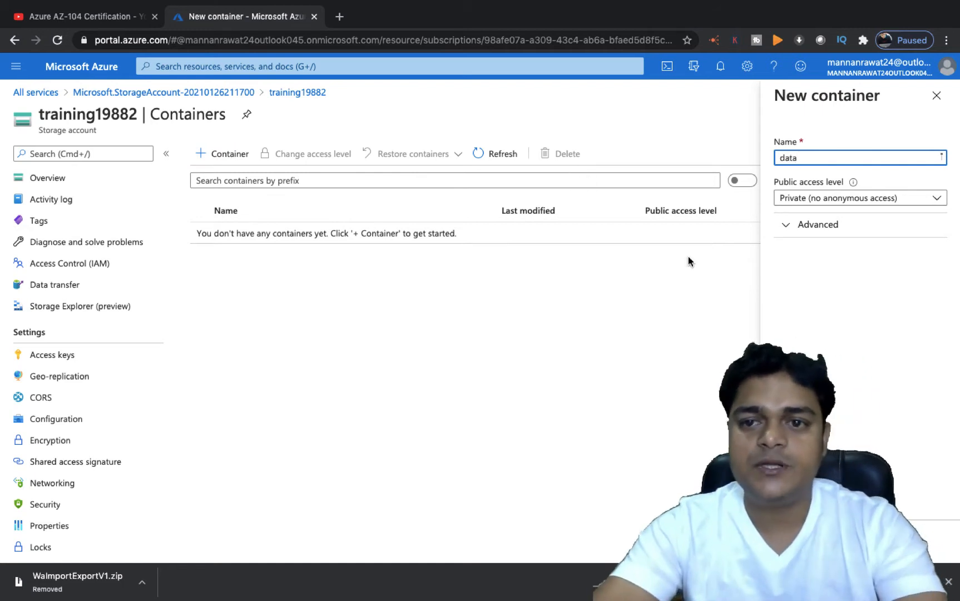
{"action": "left_click", "coordinate": [841, 205]}
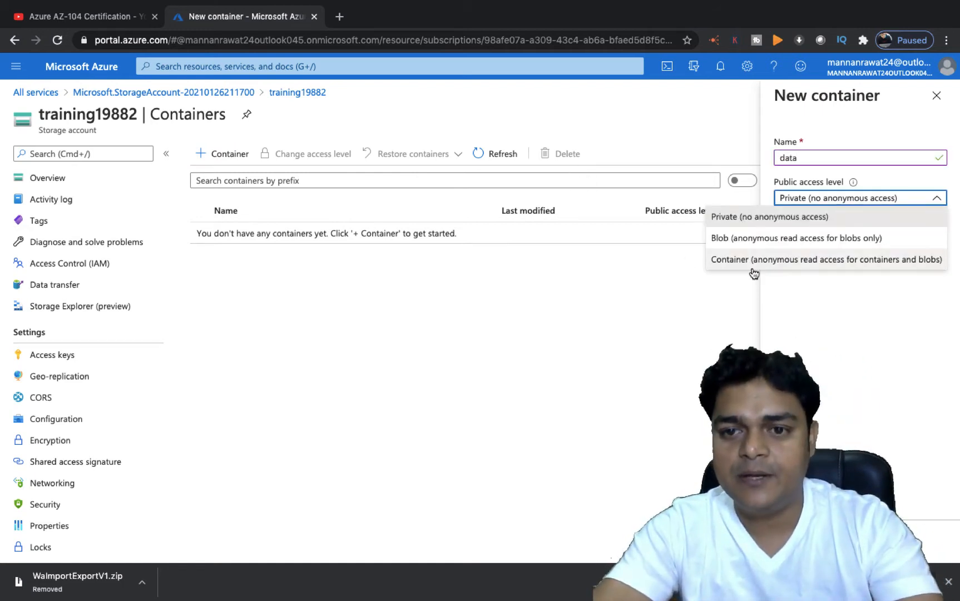
{"action": "left_click", "coordinate": [771, 260]}
{"action": "left_click", "coordinate": [708, 541]}
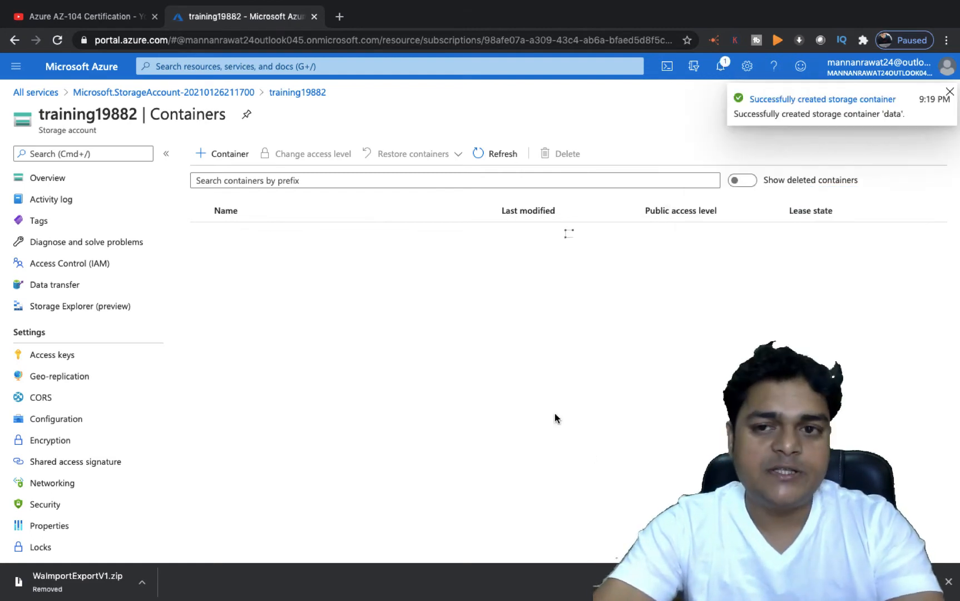
Open the data container, then check the portal notifications and the storage replication diagram.
{"action": "left_click", "coordinate": [950, 91]}
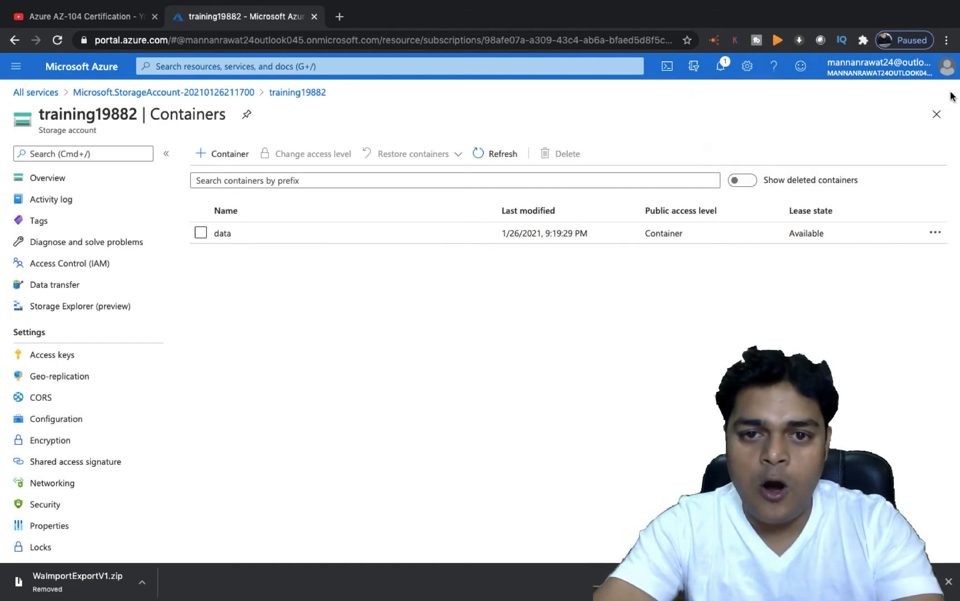
{"action": "left_click", "coordinate": [222, 233]}
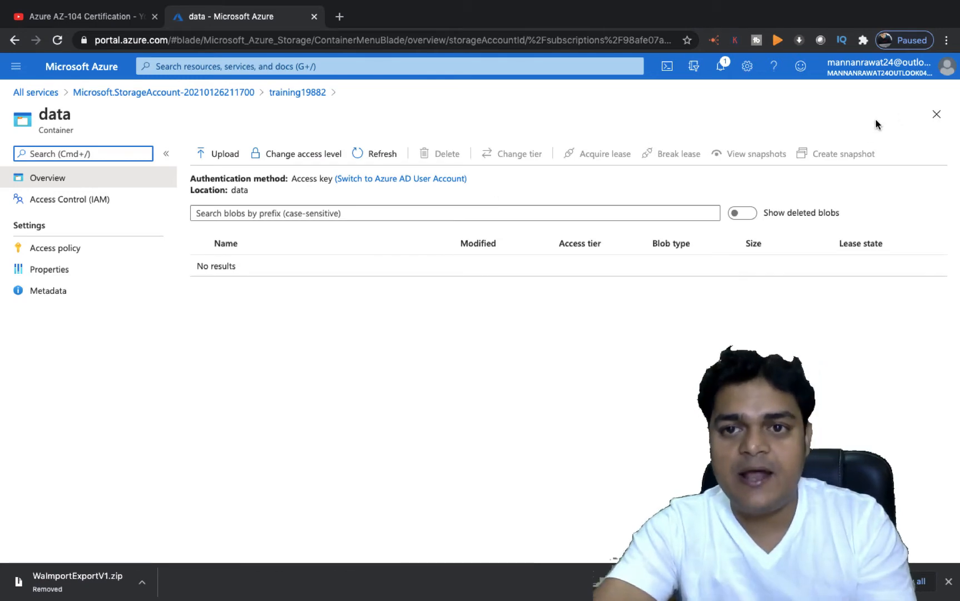
{"action": "left_click", "coordinate": [718, 67]}
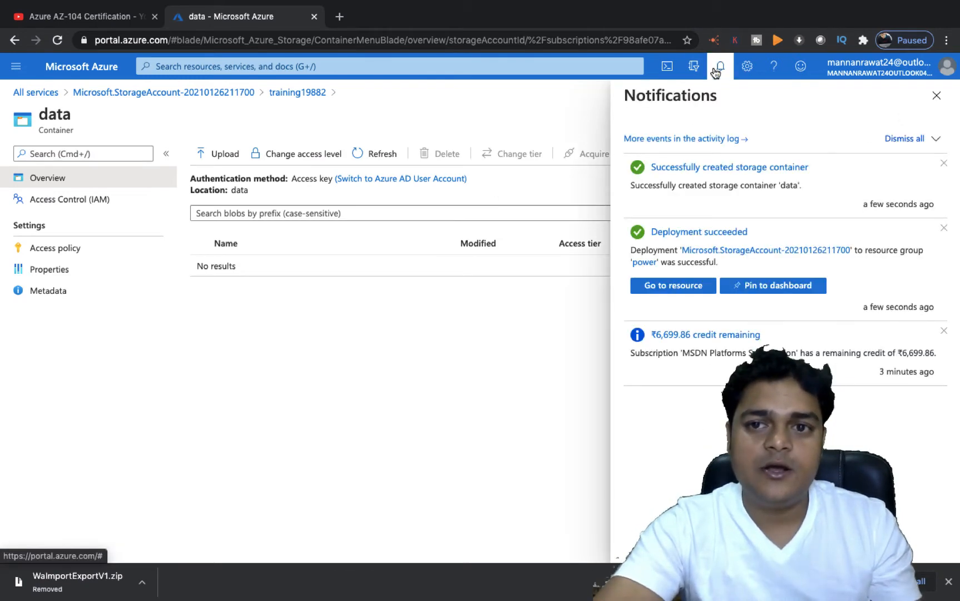
{"action": "key", "text": "ctrl+Right"}
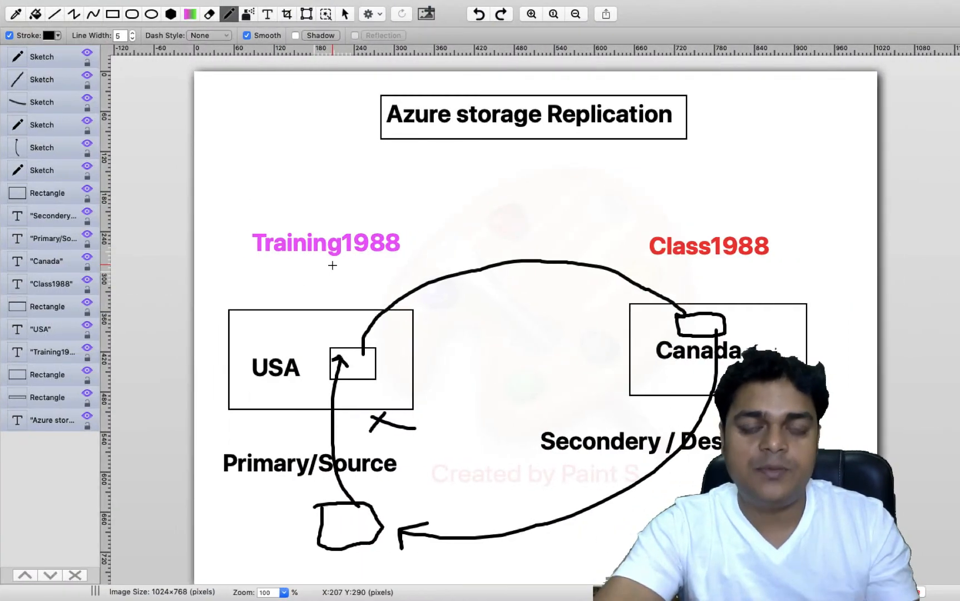
{"action": "key", "text": "ctrl+Left"}
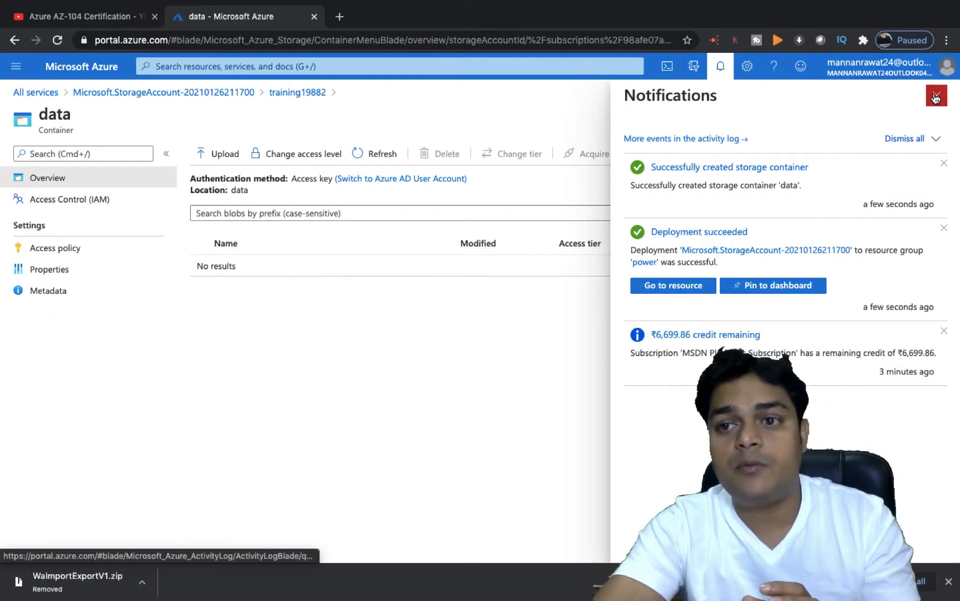
{"action": "left_click", "coordinate": [936, 96]}
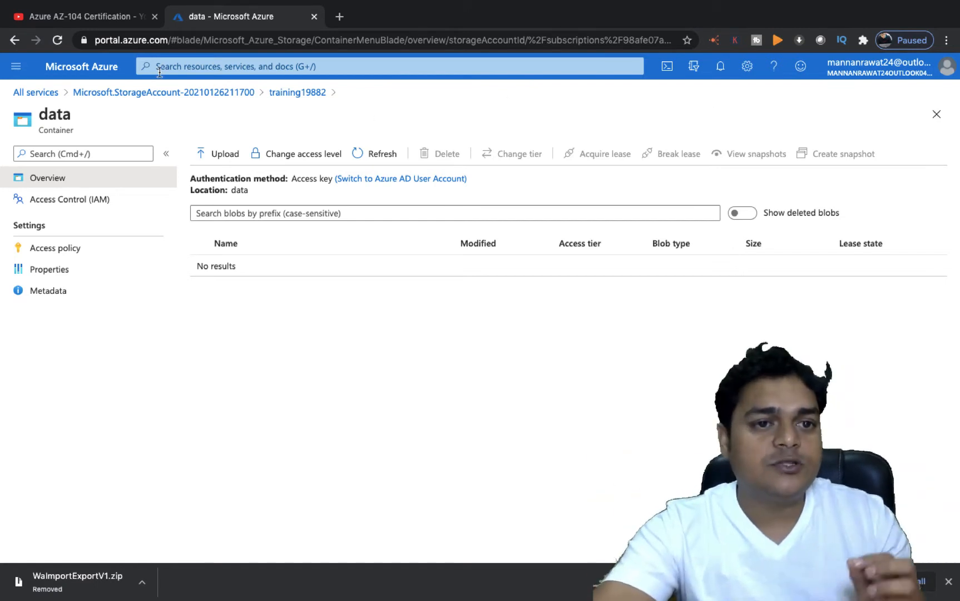
Start a new storage account in the power resource group and name it class1988.
{"action": "left_click", "coordinate": [105, 93]}
{"action": "left_click", "coordinate": [41, 93]}
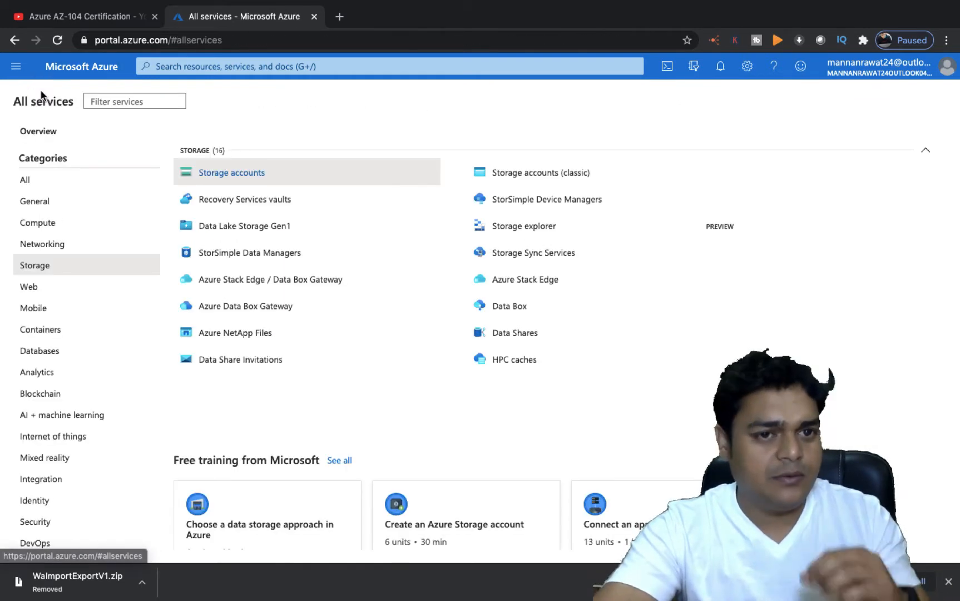
{"action": "left_click", "coordinate": [240, 172]}
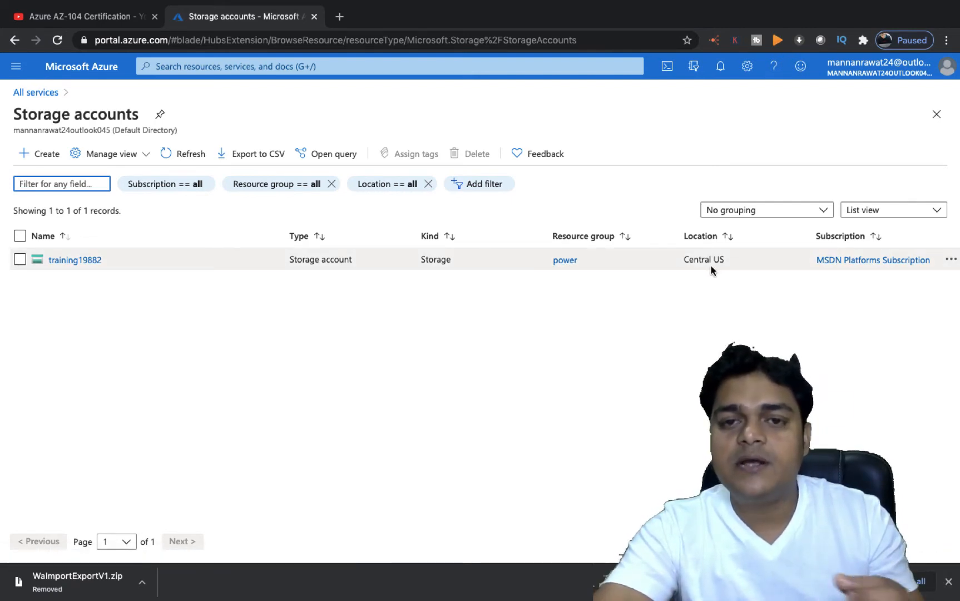
{"action": "left_click", "coordinate": [34, 152]}
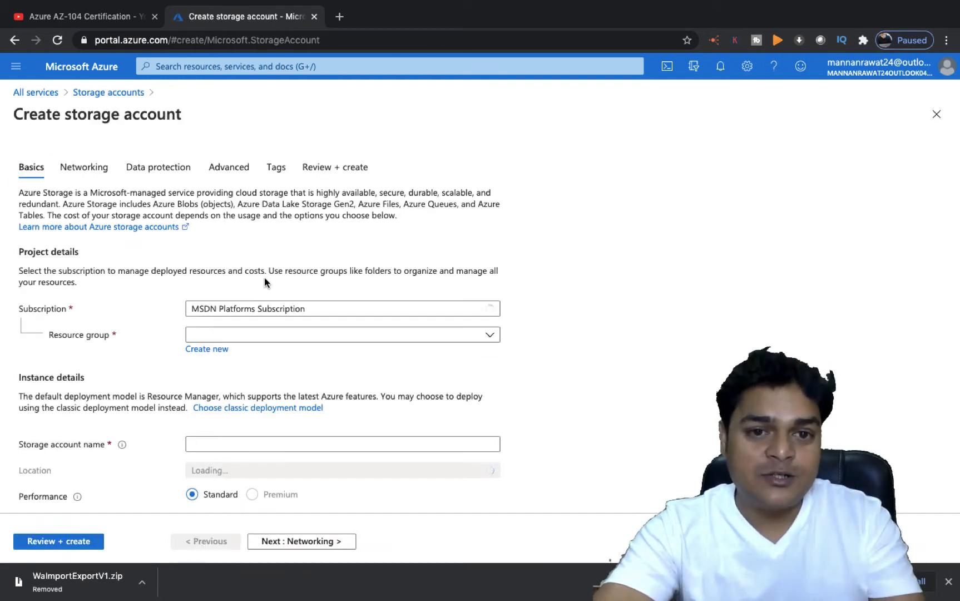
{"action": "left_click", "coordinate": [252, 334]}
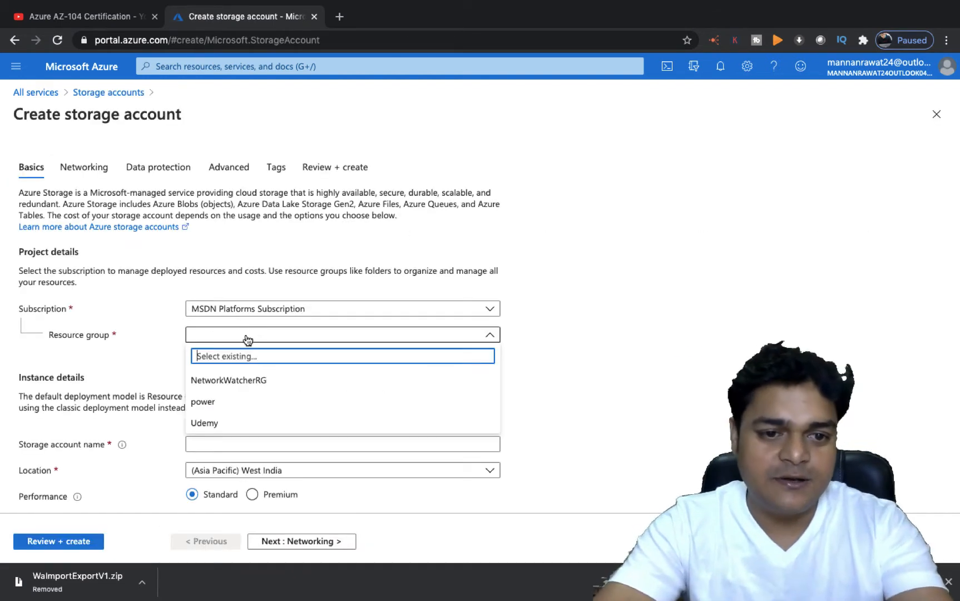
{"action": "left_click", "coordinate": [210, 408]}
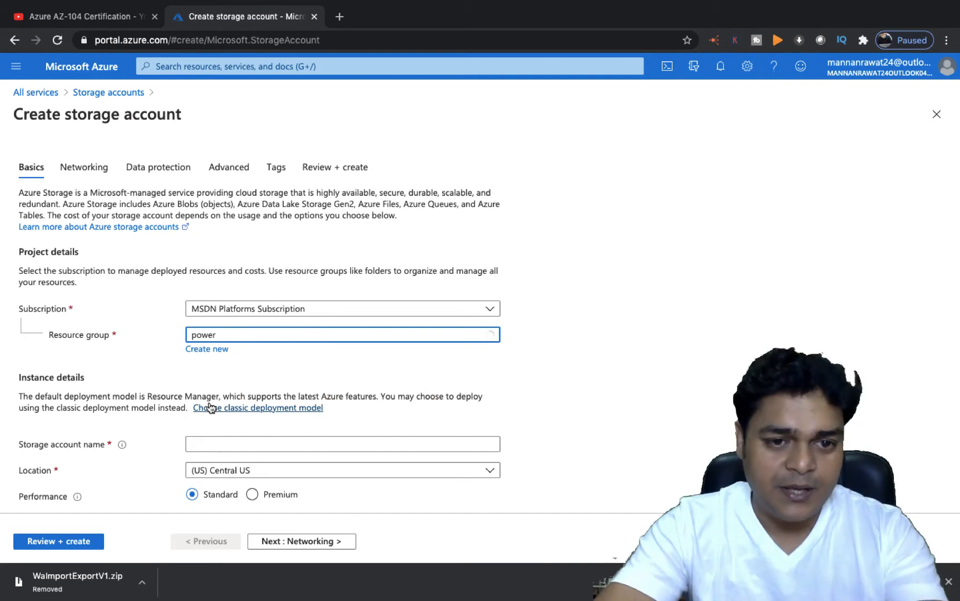
{"action": "left_click", "coordinate": [232, 444]}
{"action": "type", "text": "class1989"}
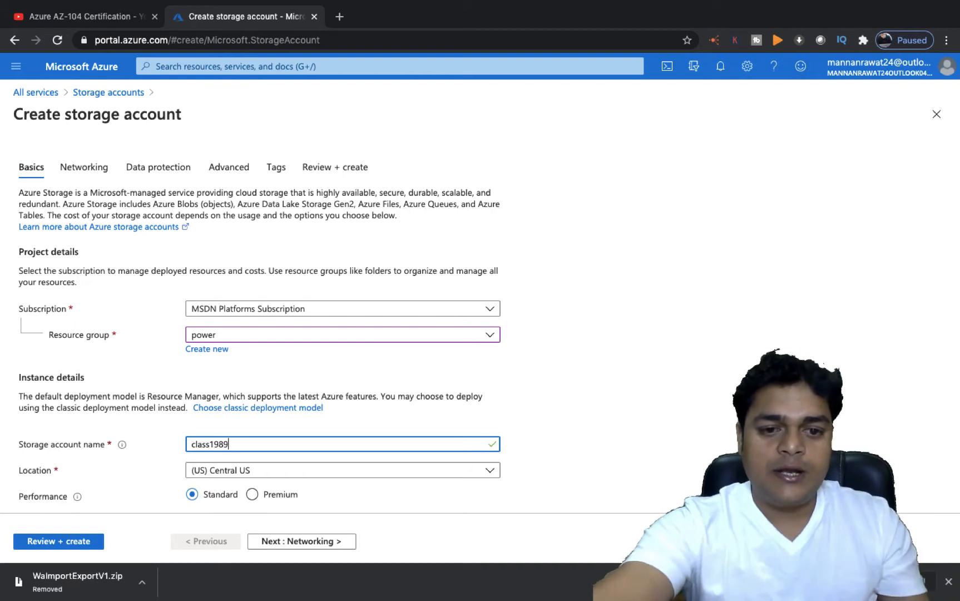
{"action": "key", "text": "BackSpace"}
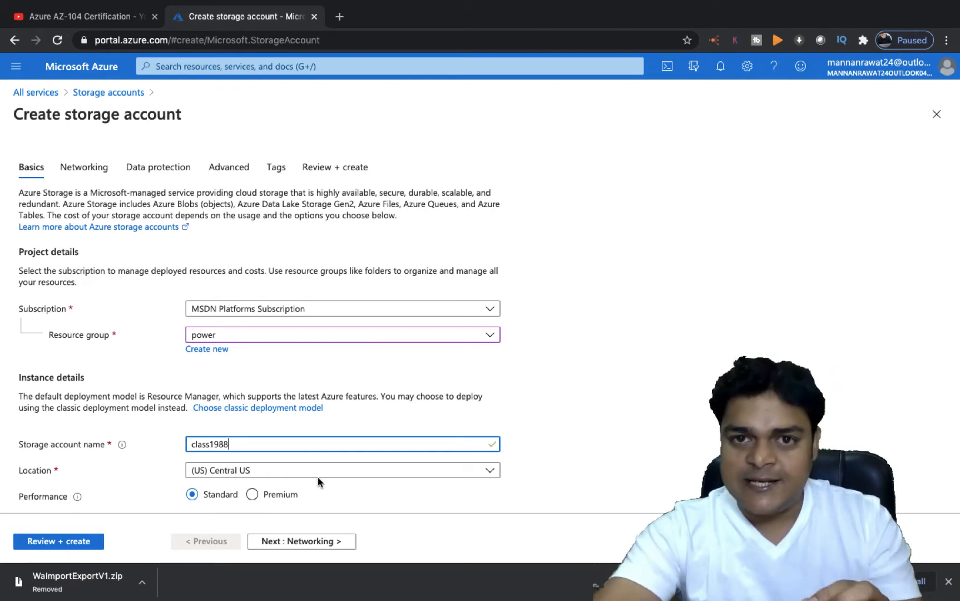
Set the class1988 storage account's location to (Canada) Canada Central.
{"action": "scroll", "coordinate": [269, 391], "scroll_direction": "down", "scroll_amount": 3}
{"action": "left_click", "coordinate": [272, 398]}
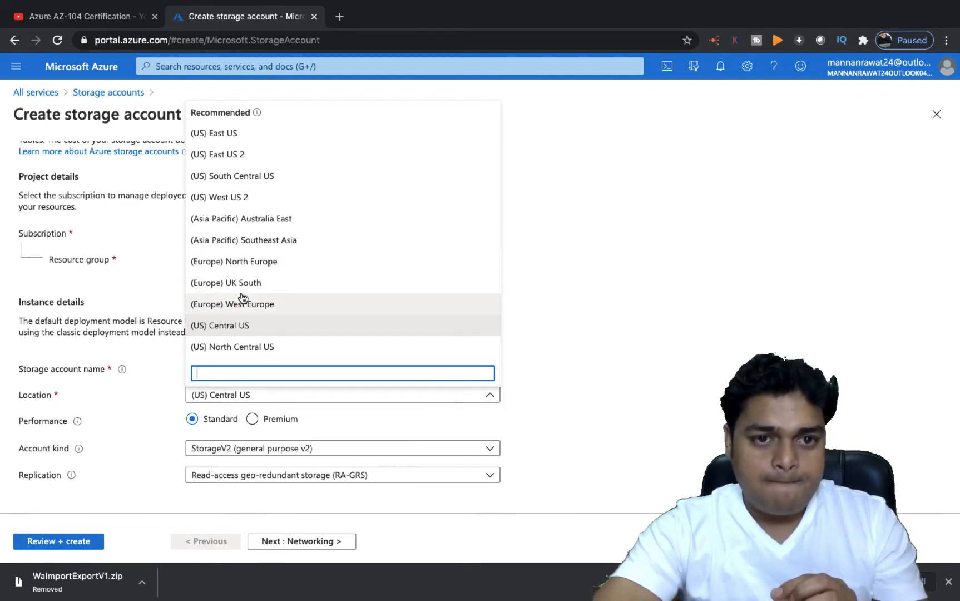
{"action": "scroll", "coordinate": [243, 298], "scroll_direction": "down", "scroll_amount": 5}
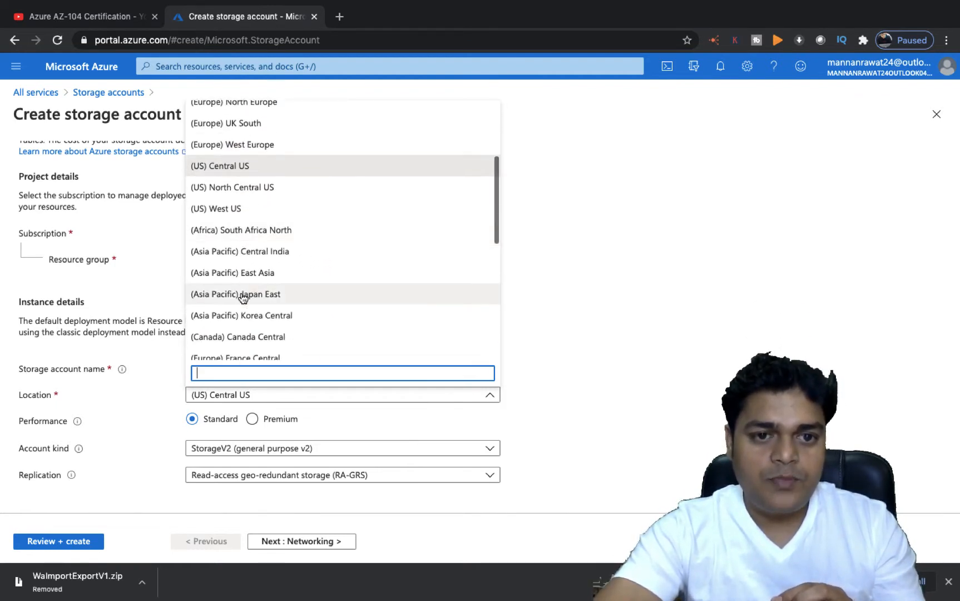
{"action": "left_click", "coordinate": [254, 337]}
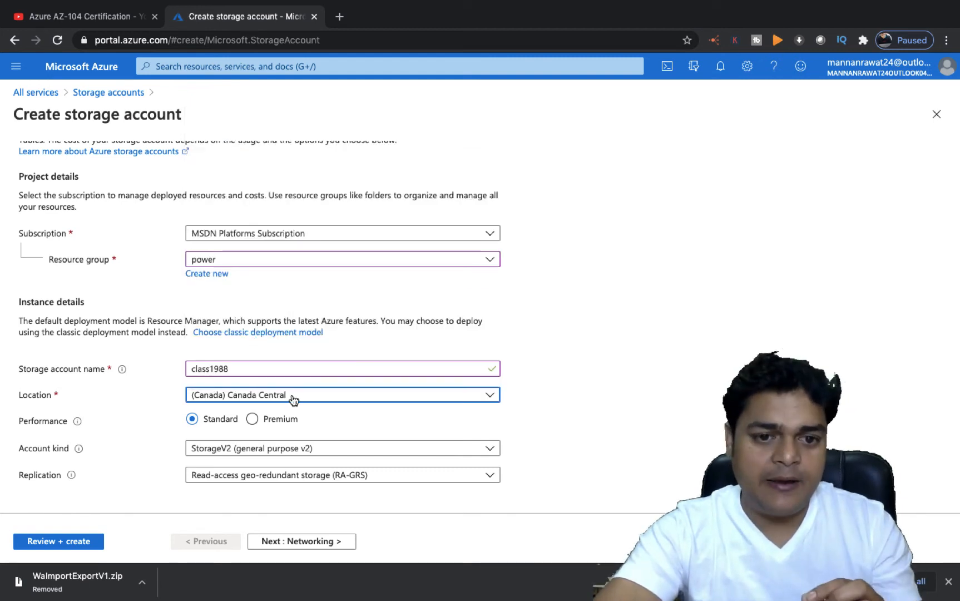
Set the class1988 account kind to Storage (general purpose v1) and its replication to Geo-redundant storage (GRS).
{"action": "left_click", "coordinate": [295, 453]}
{"action": "left_click", "coordinate": [237, 489]}
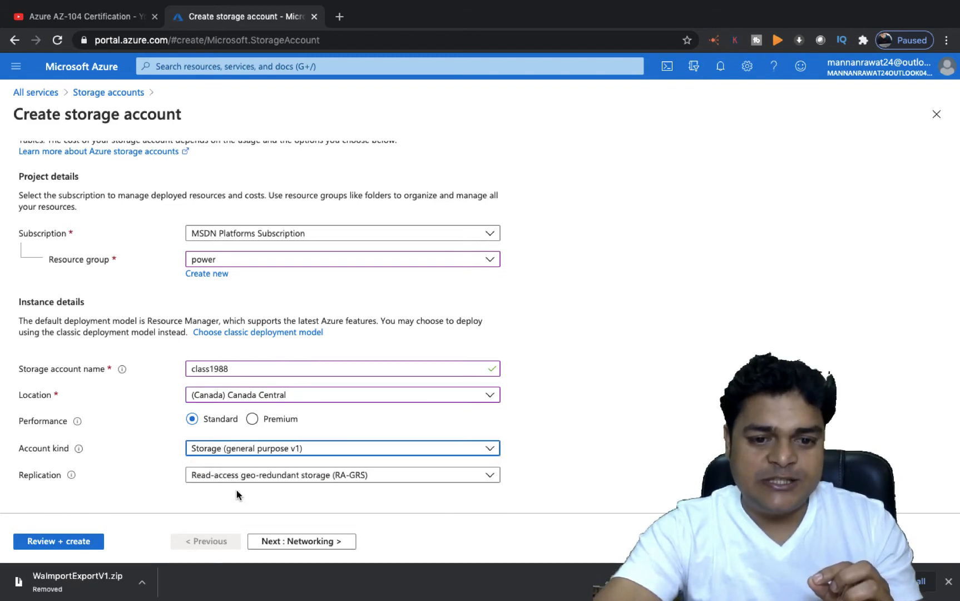
{"action": "left_click", "coordinate": [304, 483]}
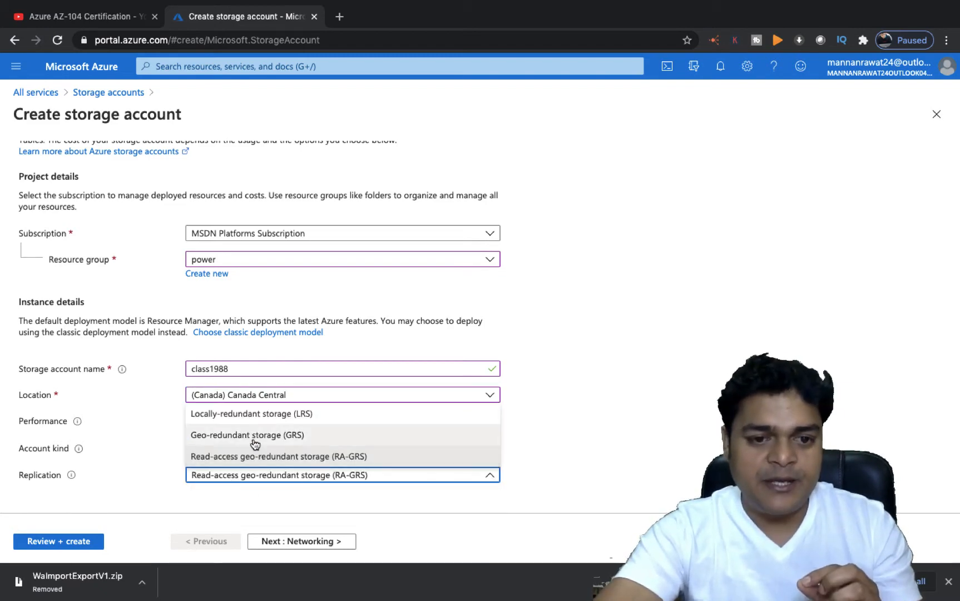
{"action": "left_click", "coordinate": [254, 443]}
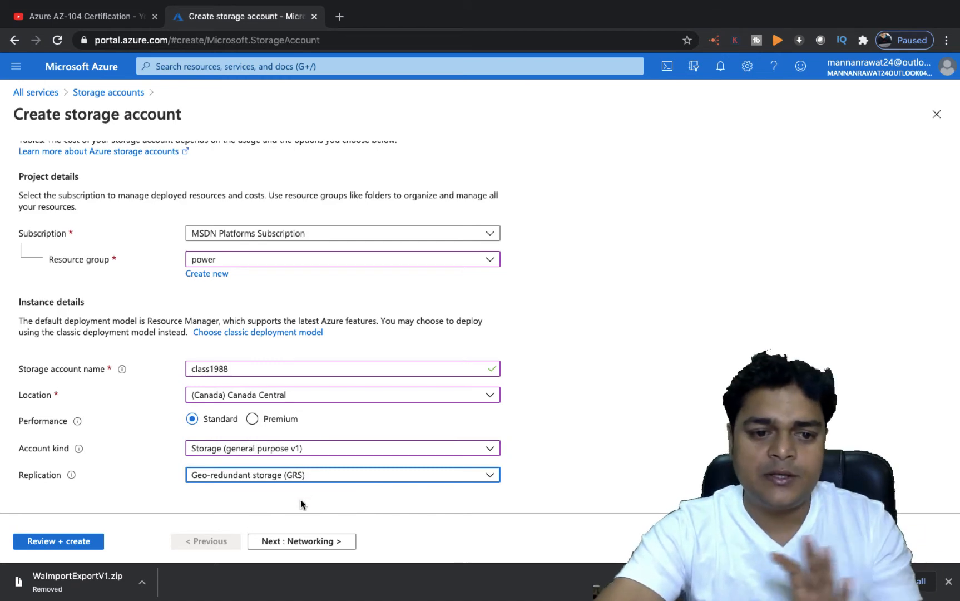
Keep the default networking, data protection, advanced and tag settings for class1988, and create the storage account.
{"action": "left_click", "coordinate": [284, 537]}
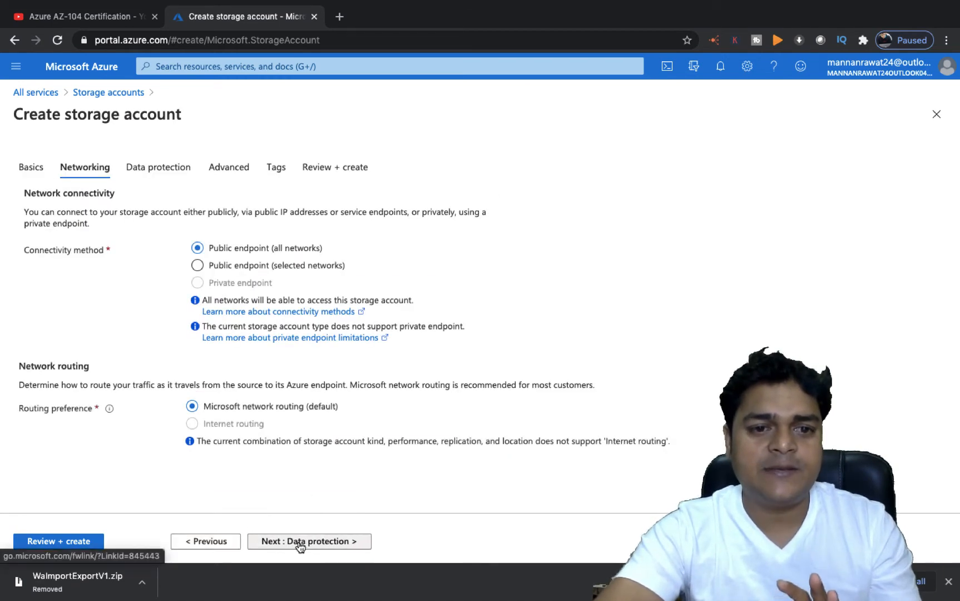
{"action": "left_click", "coordinate": [320, 544]}
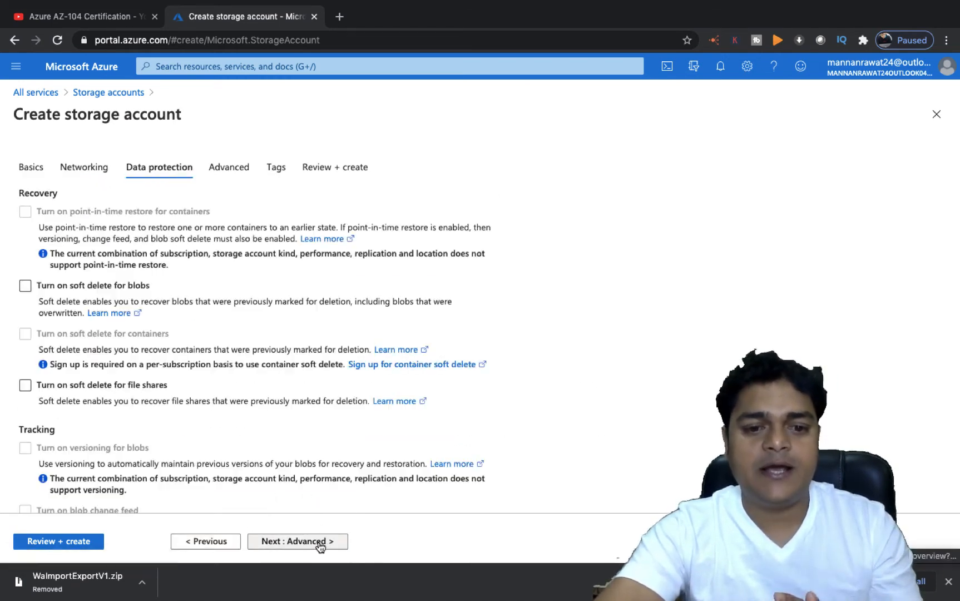
{"action": "left_click", "coordinate": [321, 544]}
{"action": "left_click", "coordinate": [319, 543]}
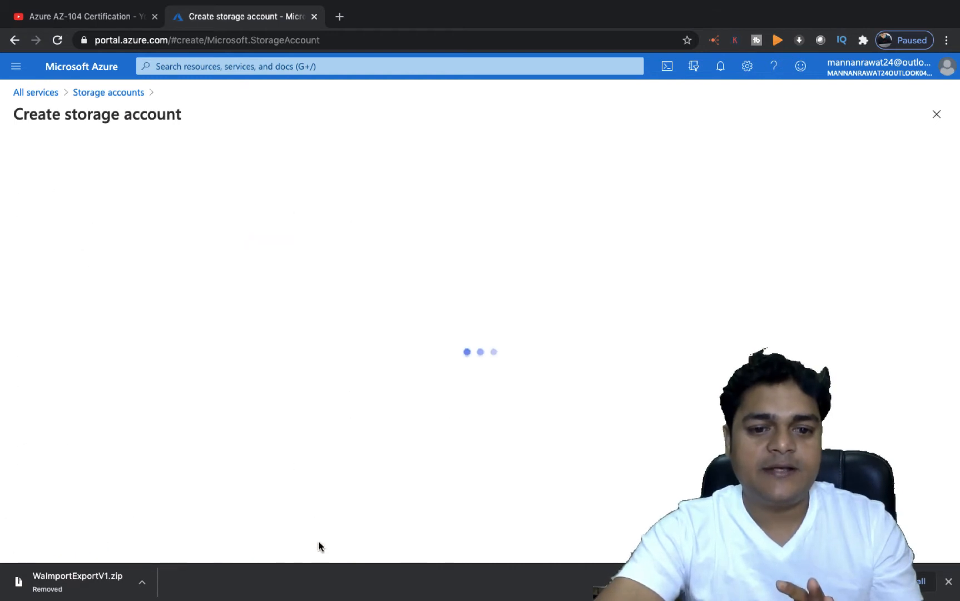
{"action": "left_click", "coordinate": [326, 541]}
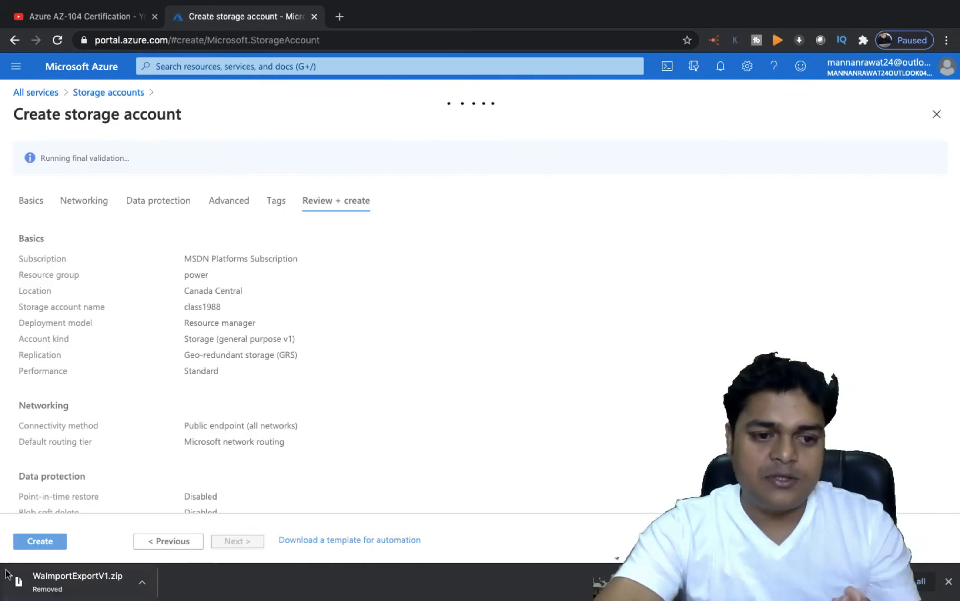
{"action": "left_click", "coordinate": [35, 542]}
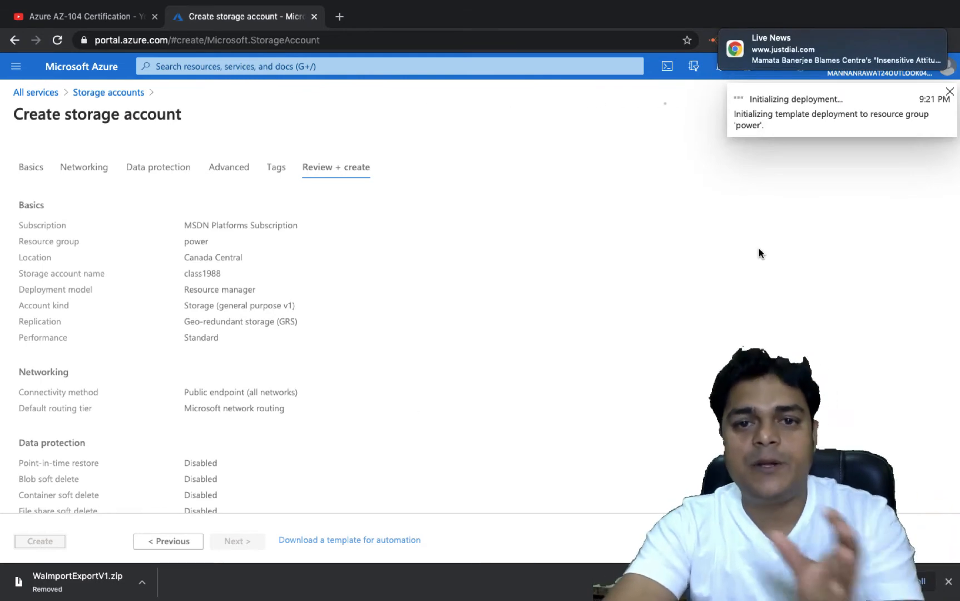
Switch to the Azure storage Replication drawing and sketch check marks above the Training1988 and Class1988 labels.
{"action": "left_click", "coordinate": [926, 39]}
{"action": "key", "text": "ctrl+Right"}
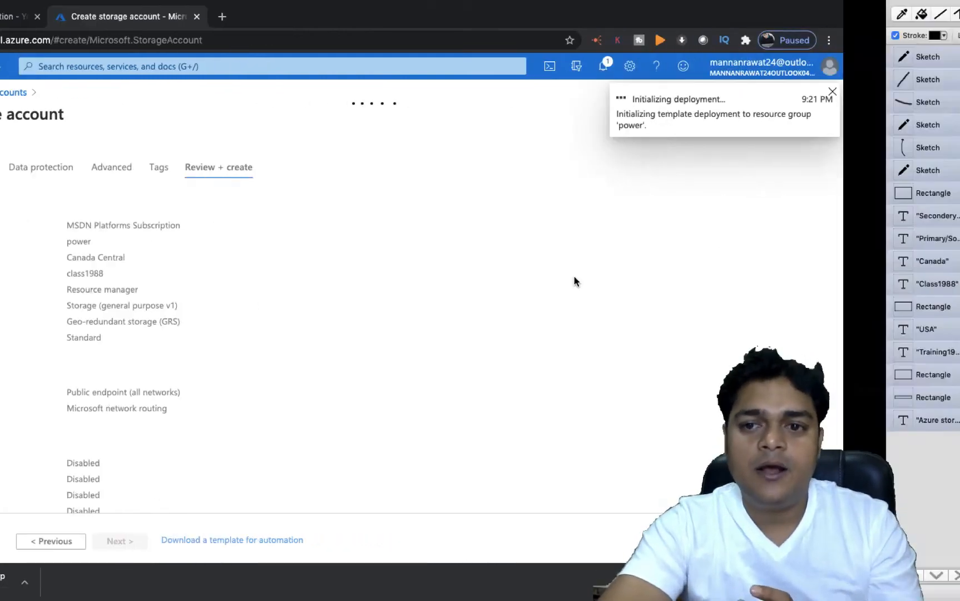
{"action": "left_click_drag", "start_coordinate": [342, 216], "coordinate": [362, 192]}
{"action": "left_click_drag", "start_coordinate": [703, 209], "coordinate": [731, 168]}
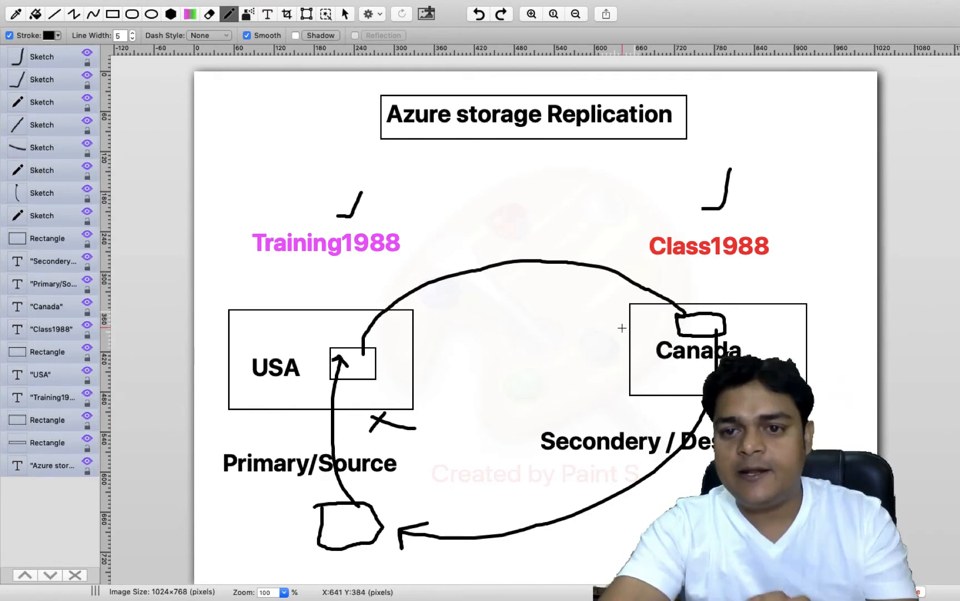
Return to the Azure portal and refresh the deployment overview of class1988.
{"action": "key", "text": "ctrl+Left"}
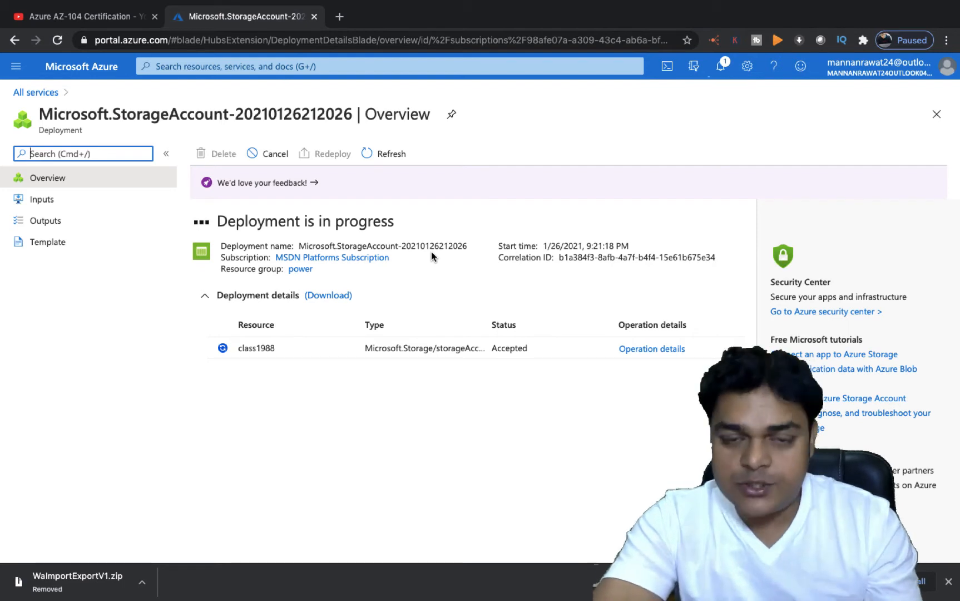
{"action": "left_click", "coordinate": [386, 160]}
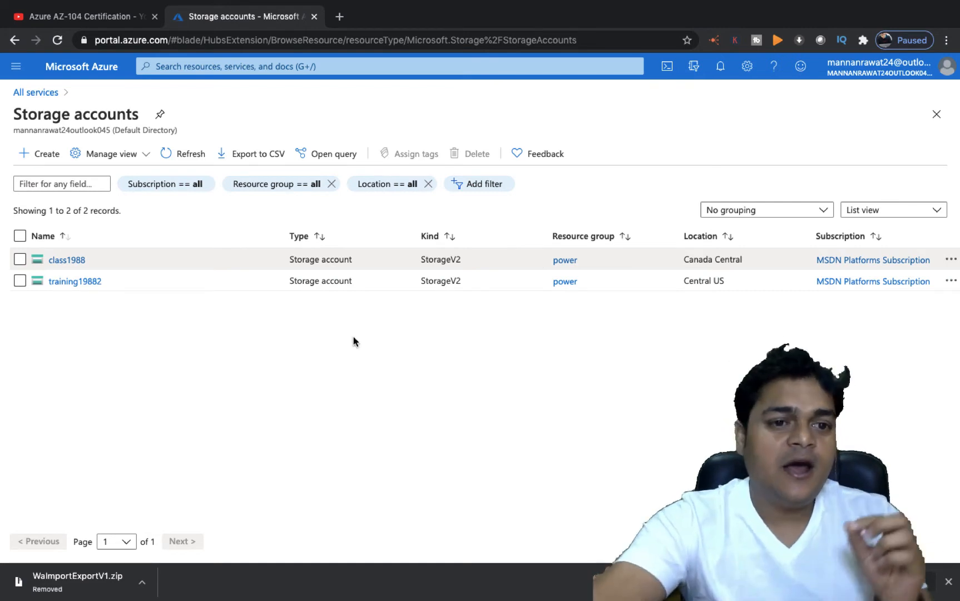
Open the training19882 storage account from the storage accounts list and view its containers.
{"action": "left_click", "coordinate": [76, 282]}
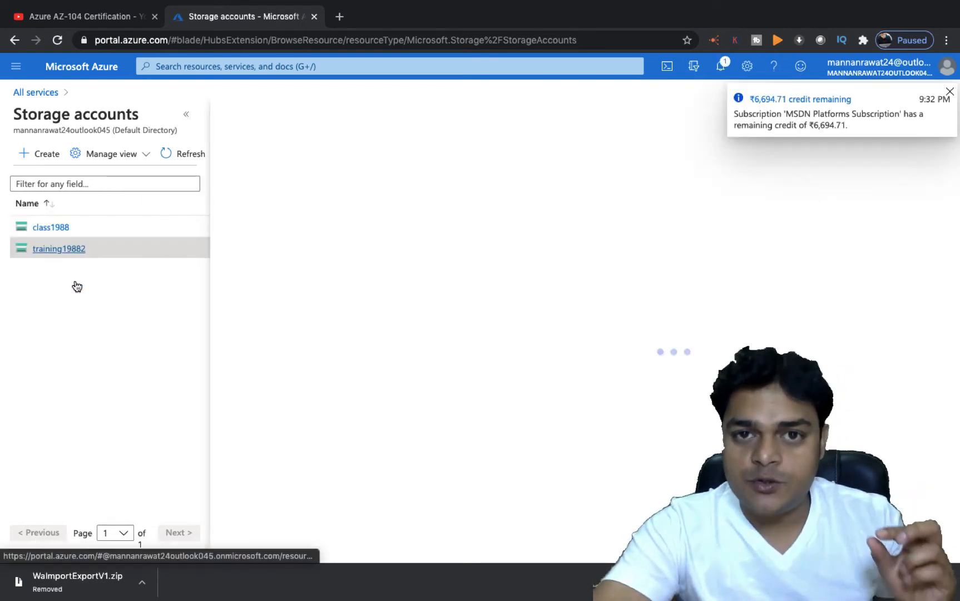
{"action": "left_click", "coordinate": [950, 92]}
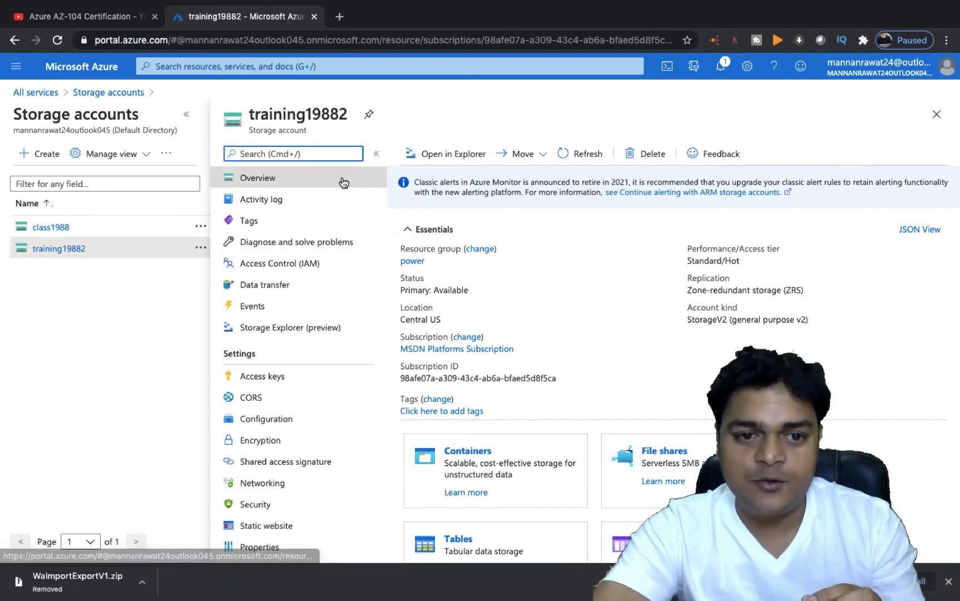
{"action": "scroll", "coordinate": [317, 409], "scroll_direction": "down", "scroll_amount": 1}
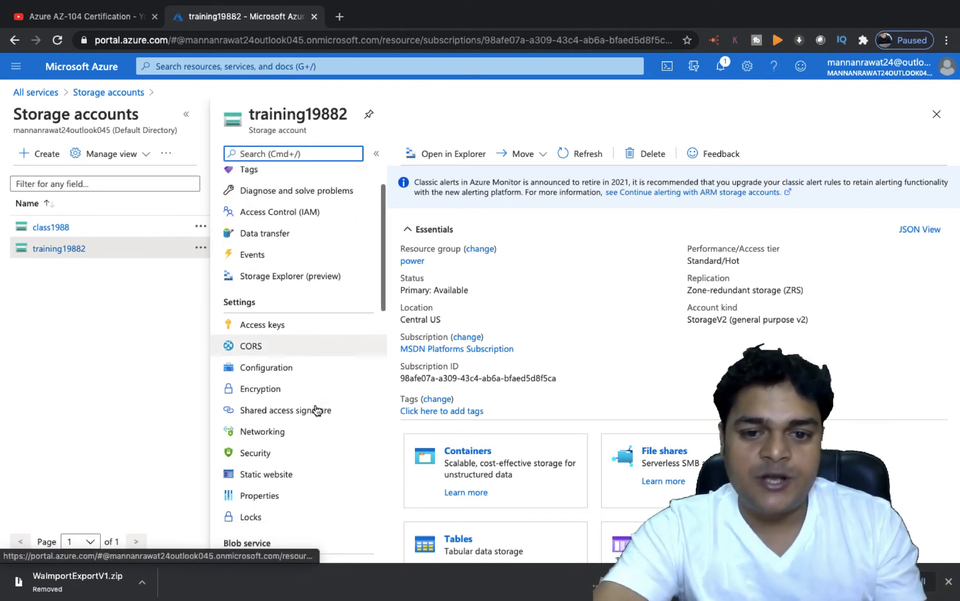
{"action": "left_click", "coordinate": [469, 453]}
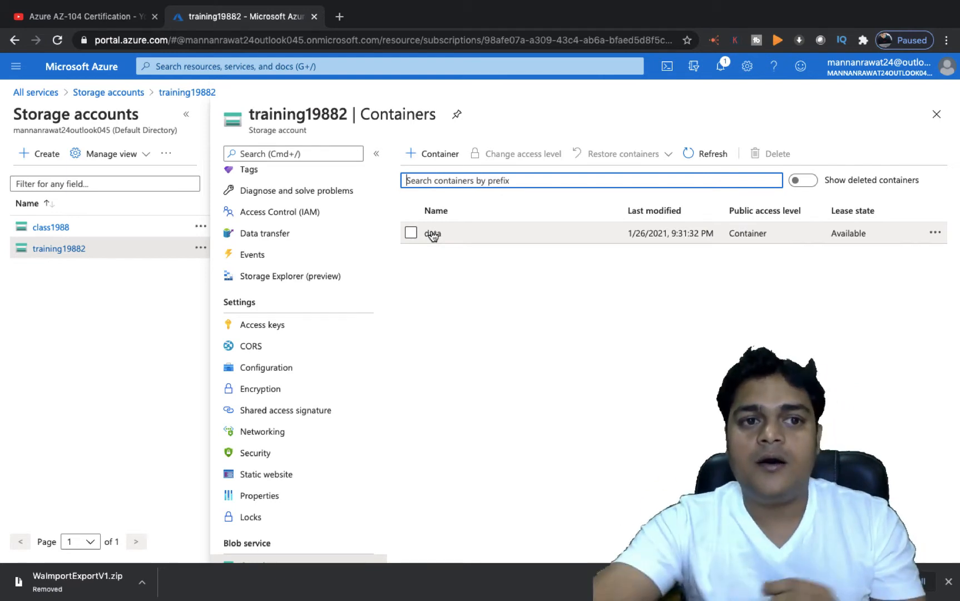
Go back to the storage accounts list, open class1988 and view its containers.
{"action": "left_click", "coordinate": [100, 97]}
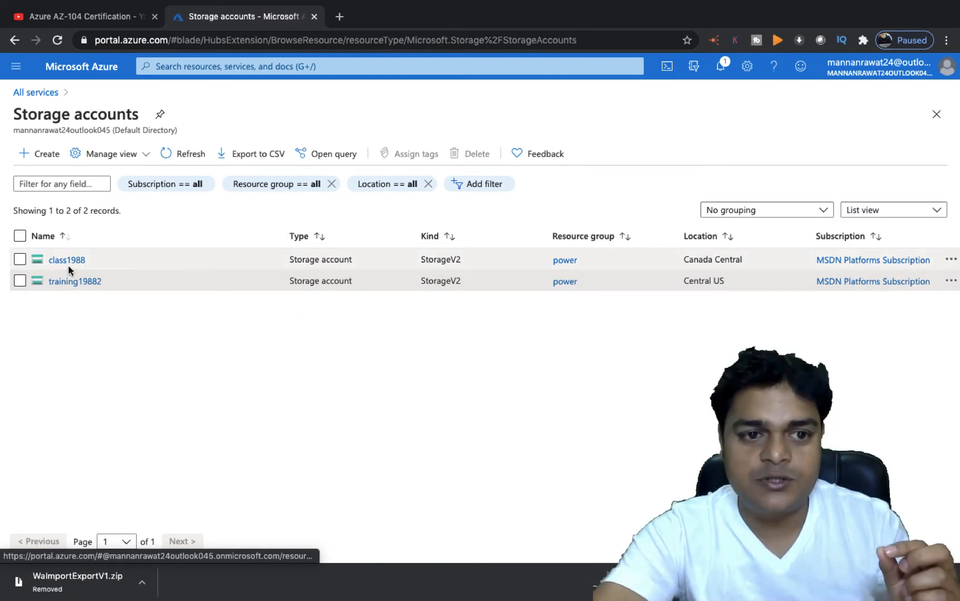
{"action": "left_click", "coordinate": [67, 260]}
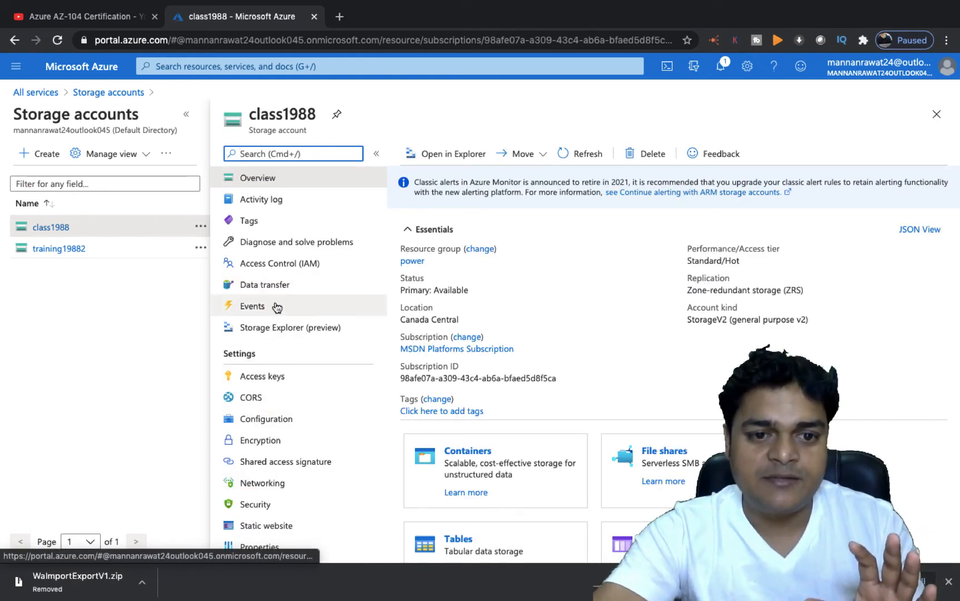
{"action": "left_click", "coordinate": [465, 451]}
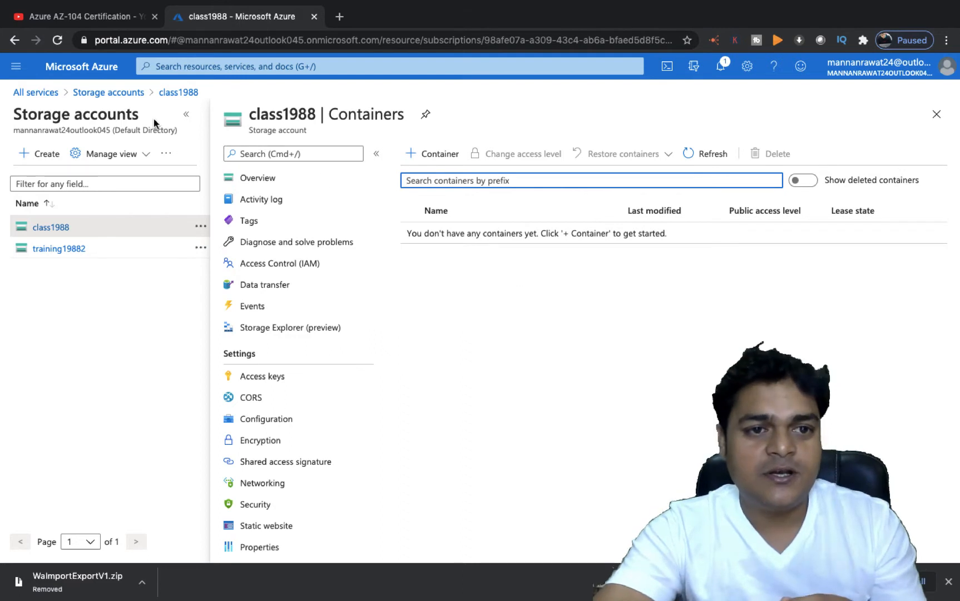
Return to the storage accounts list, open training19882 and show its Object replication settings.
{"action": "left_click", "coordinate": [118, 98]}
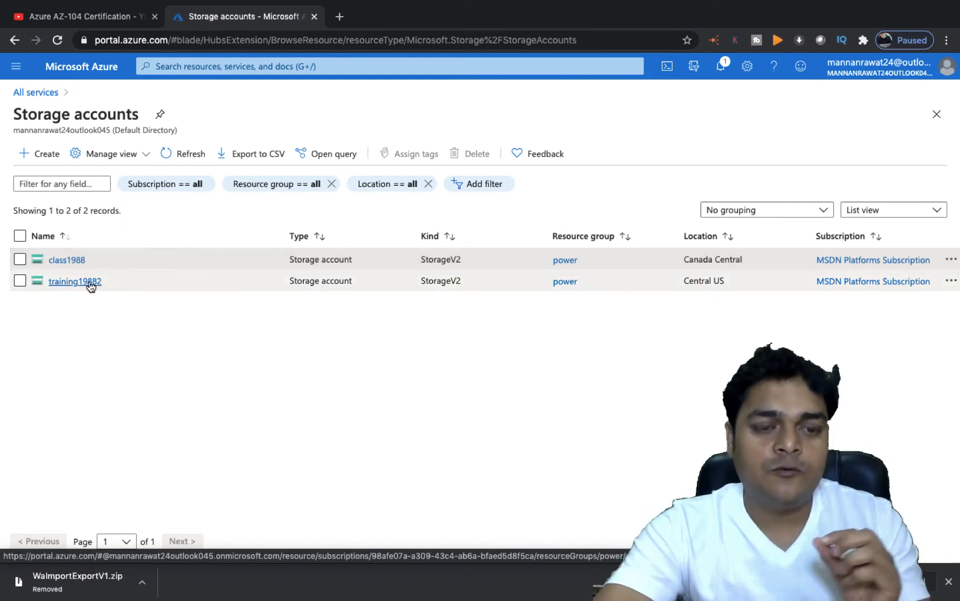
{"action": "left_click", "coordinate": [88, 282]}
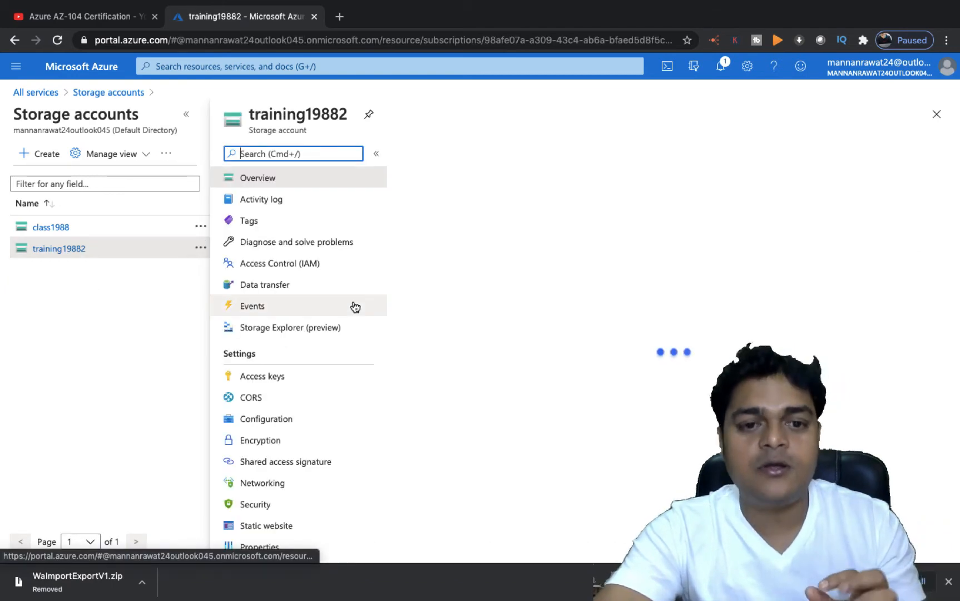
{"action": "scroll", "coordinate": [301, 369], "scroll_direction": "down", "scroll_amount": 5}
{"action": "scroll", "coordinate": [295, 312], "scroll_direction": "up", "scroll_amount": 5}
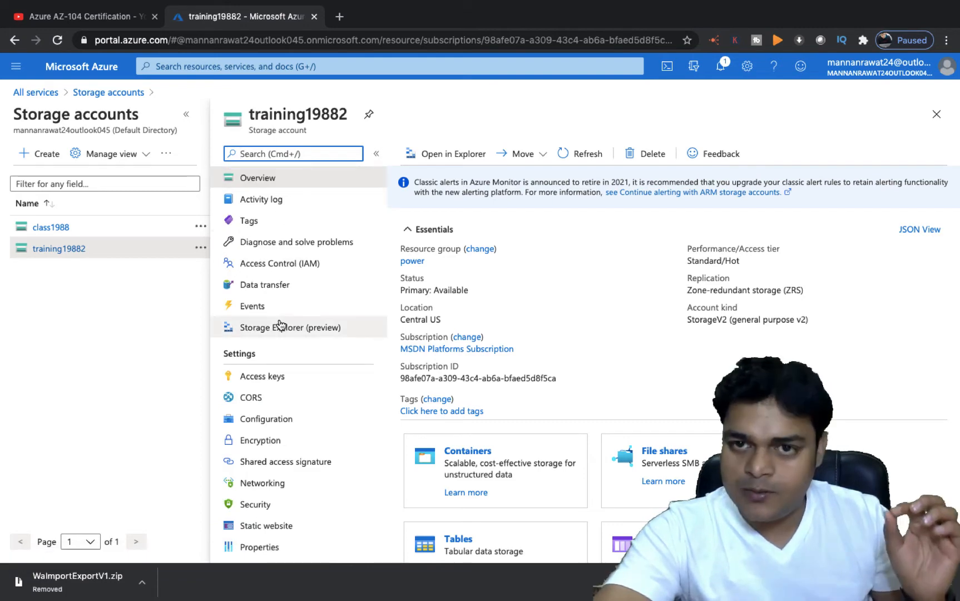
{"action": "scroll", "coordinate": [280, 323], "scroll_direction": "down", "scroll_amount": 3}
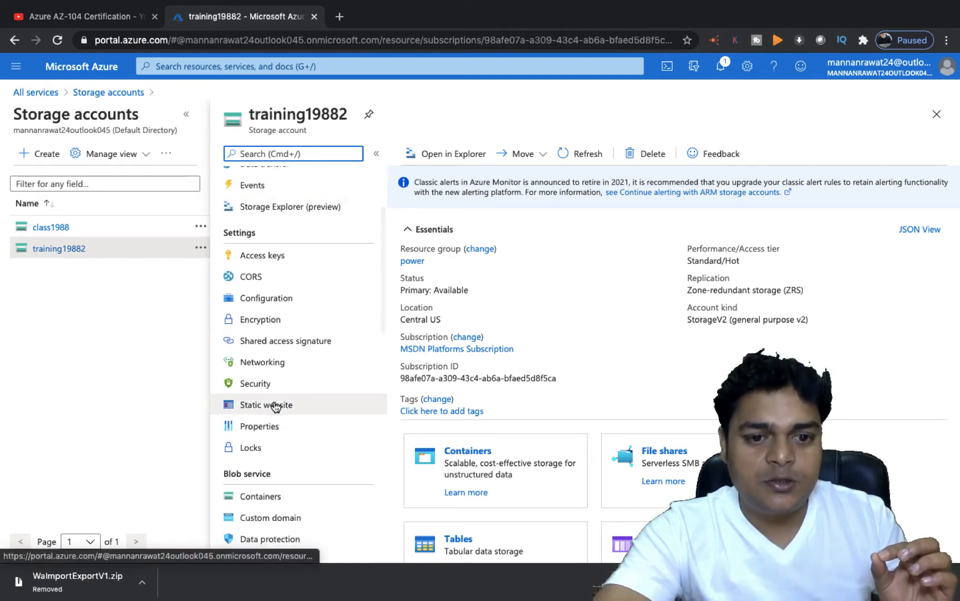
{"action": "scroll", "coordinate": [279, 406], "scroll_direction": "down", "scroll_amount": 3}
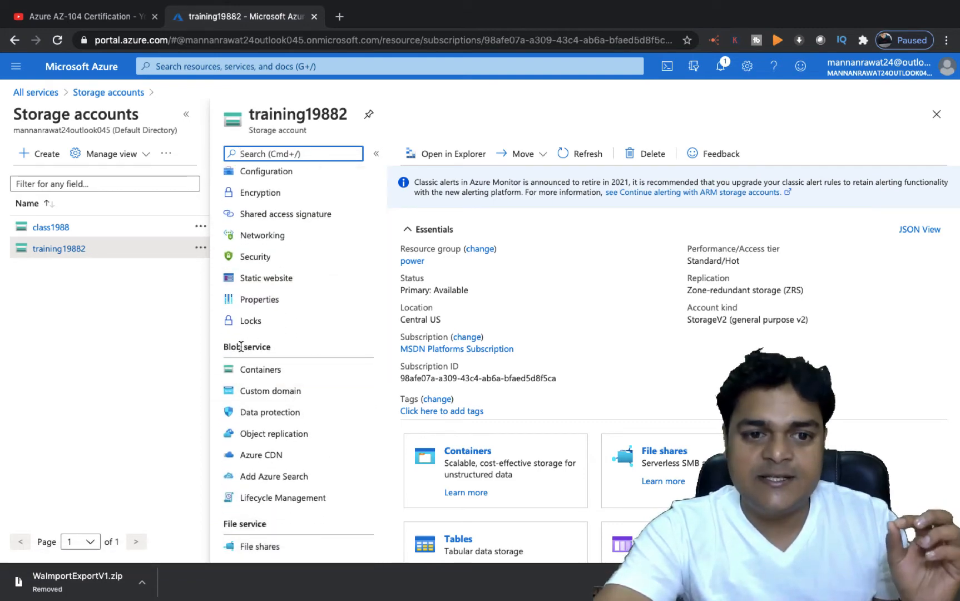
{"action": "left_click", "coordinate": [265, 440]}
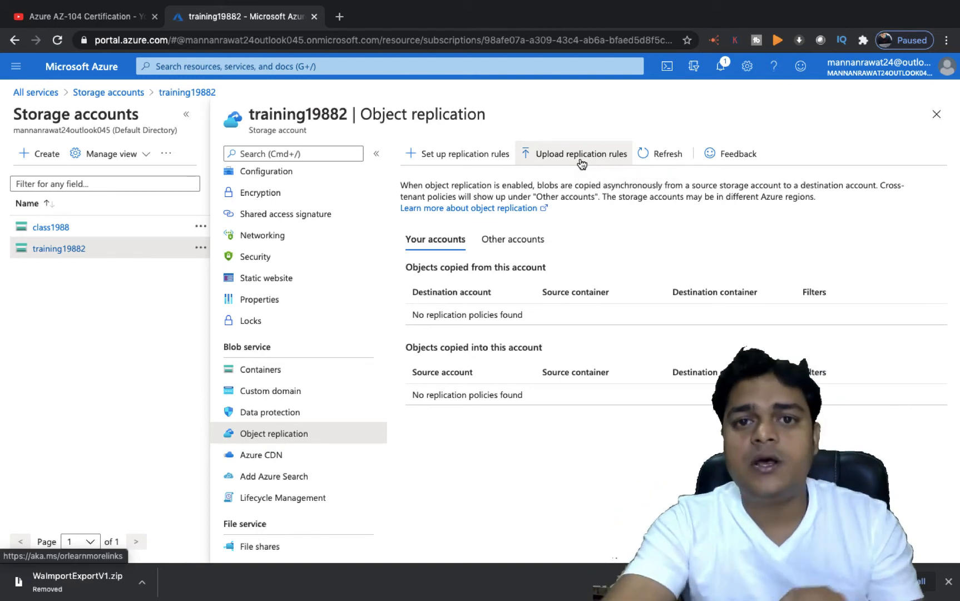
Try to set up a replication rule to class1988 with data as source container, and look for a destination container.
{"action": "left_click", "coordinate": [448, 156]}
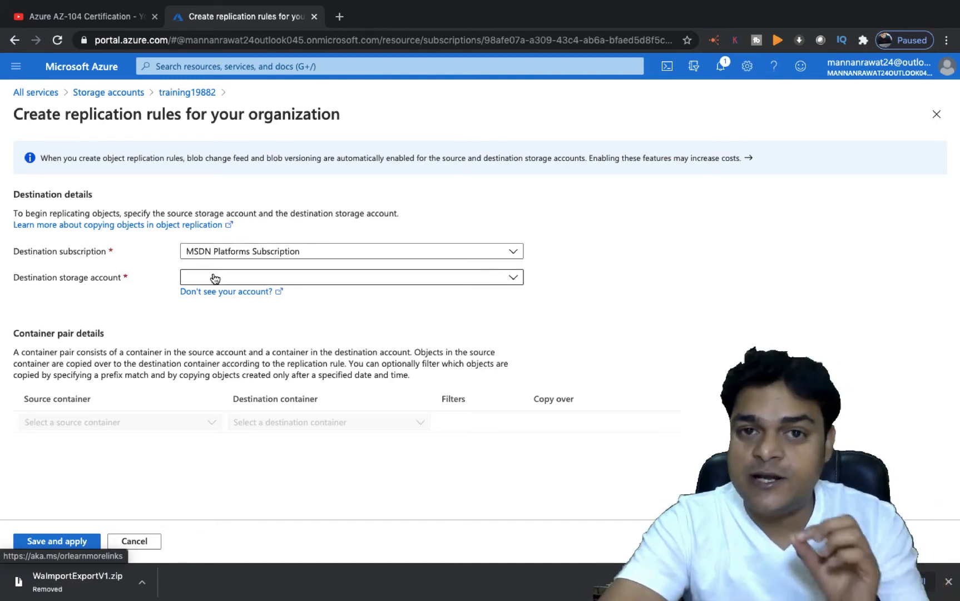
{"action": "left_click", "coordinate": [289, 285]}
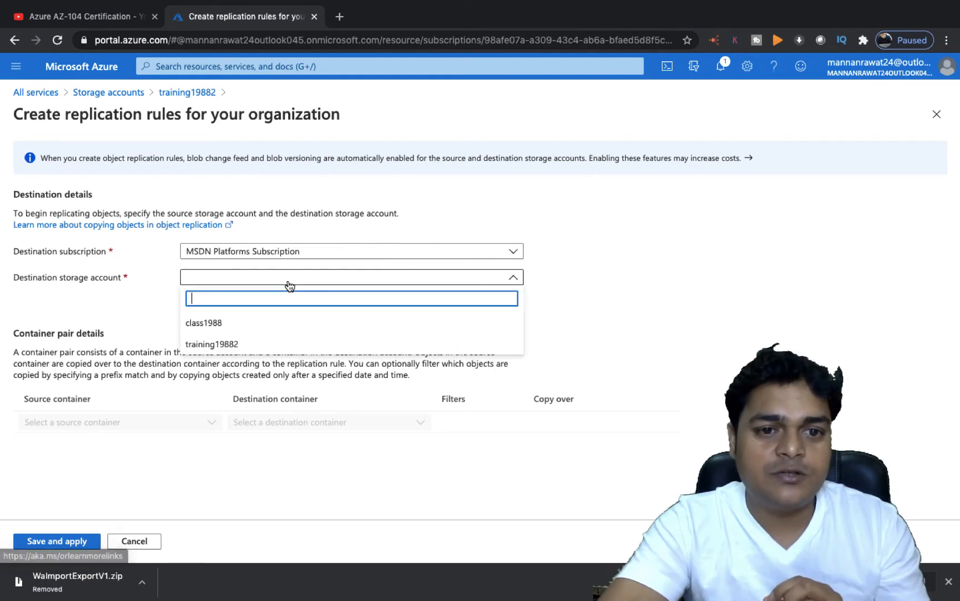
{"action": "left_click", "coordinate": [204, 325]}
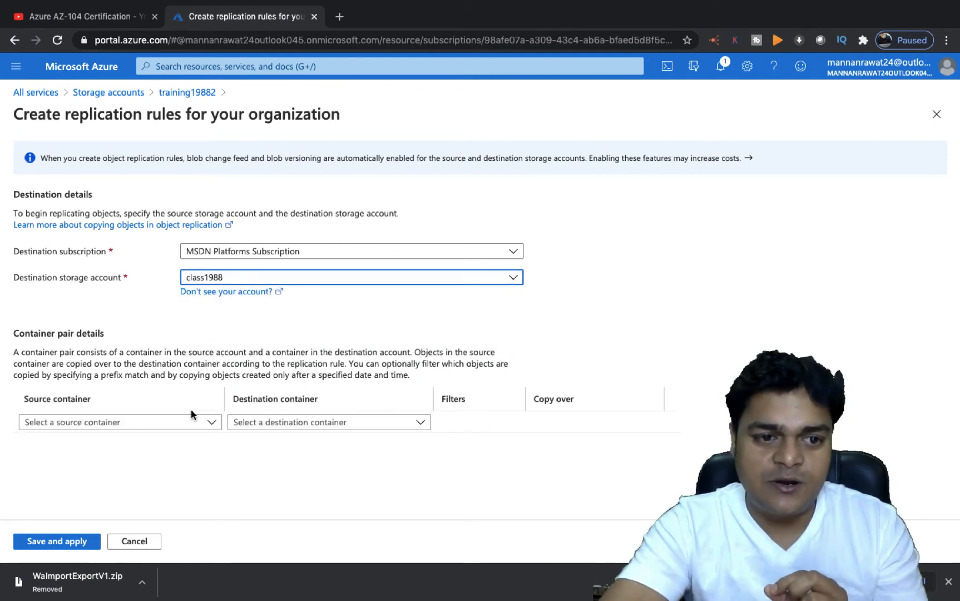
{"action": "left_click", "coordinate": [189, 422]}
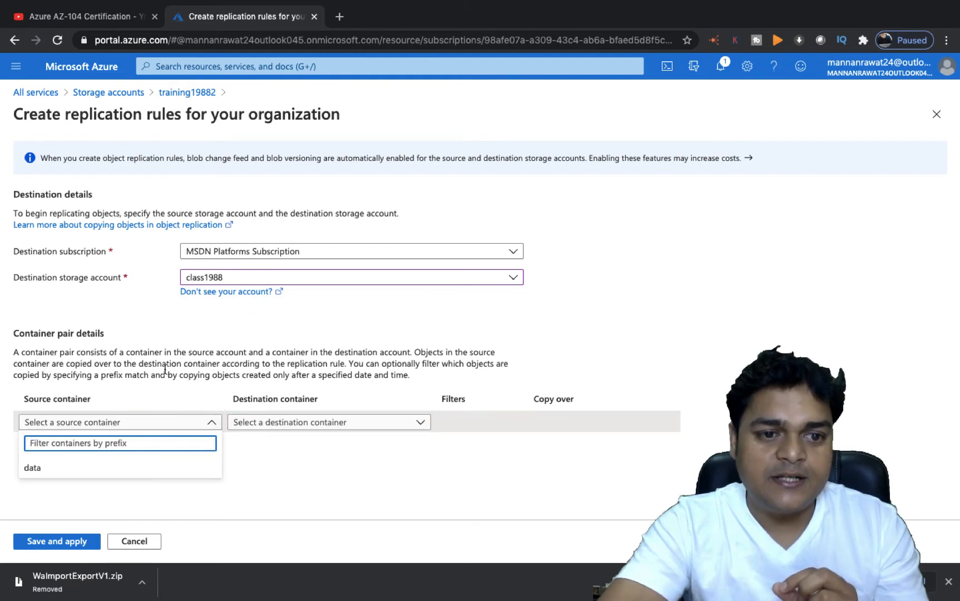
{"action": "left_click", "coordinate": [35, 468]}
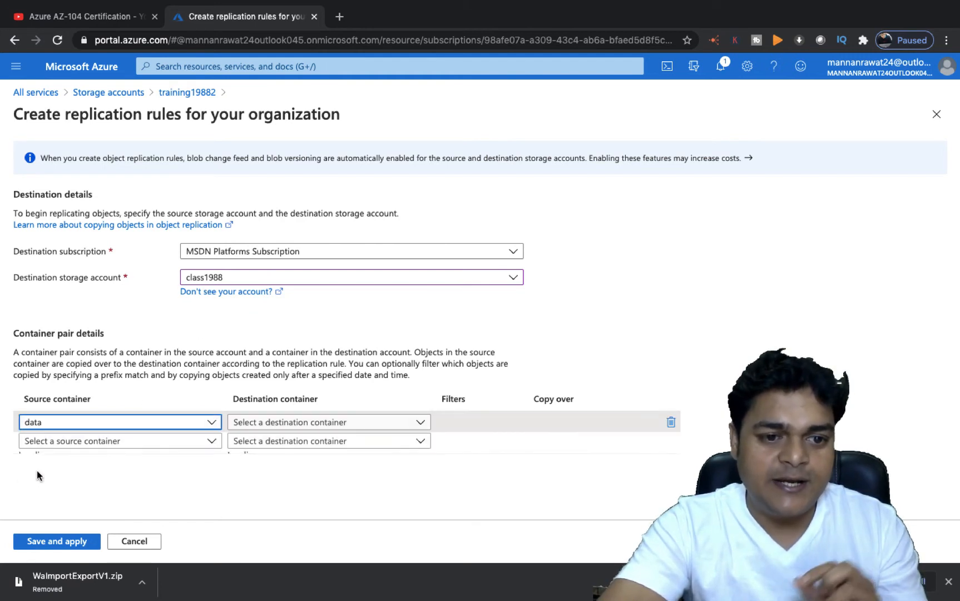
{"action": "left_click", "coordinate": [301, 422]}
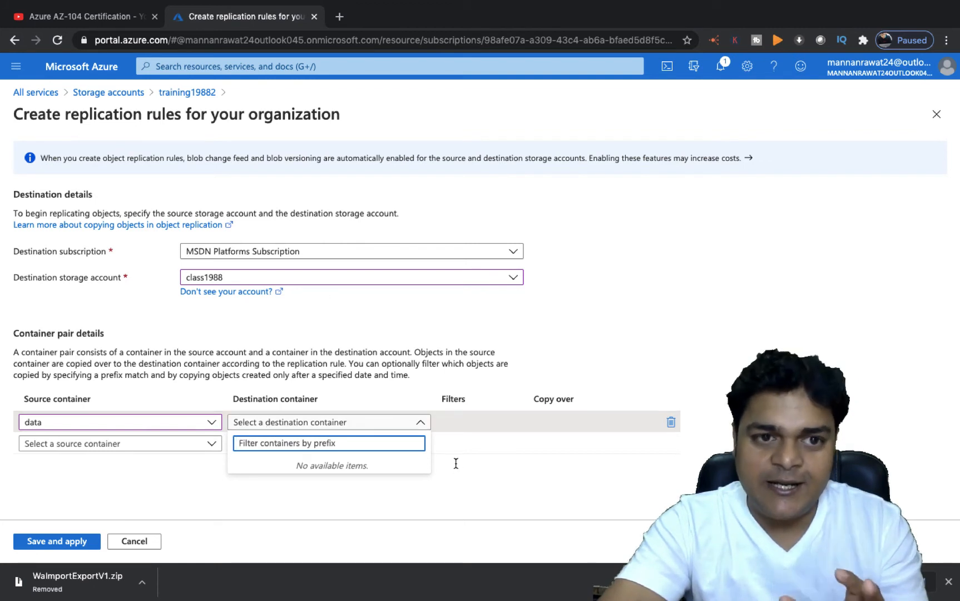
Open the storage accounts list in a separate browser tab and view the containers of class1988.
{"action": "right_click", "coordinate": [108, 93]}
{"action": "key", "text": "Escape"}
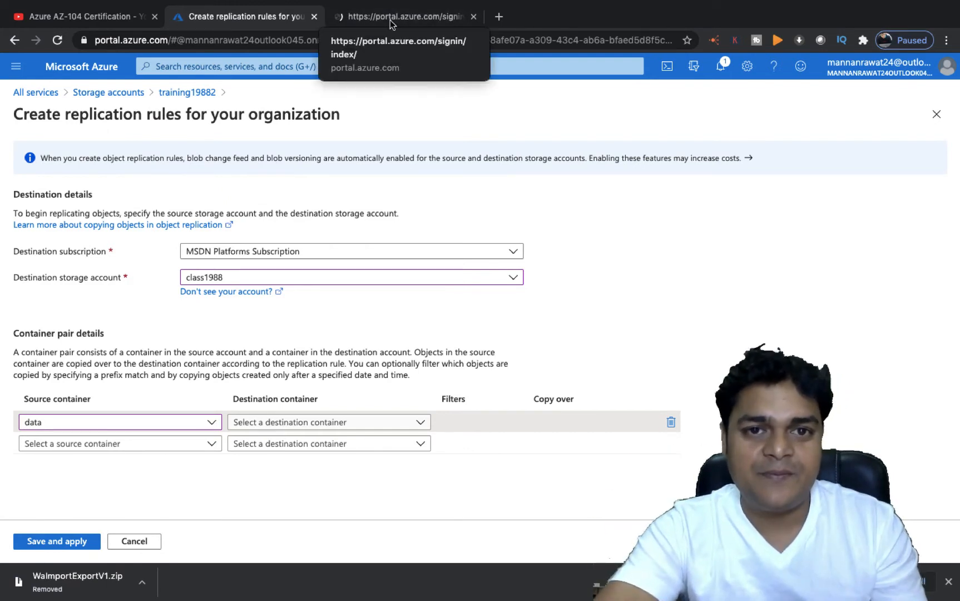
{"action": "left_click", "coordinate": [389, 20]}
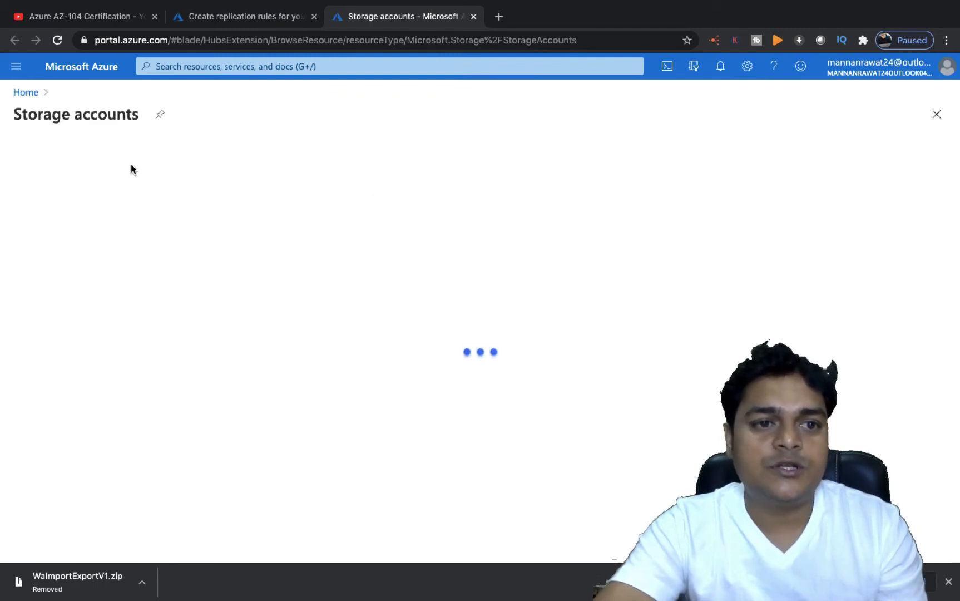
{"action": "left_click", "coordinate": [74, 259]}
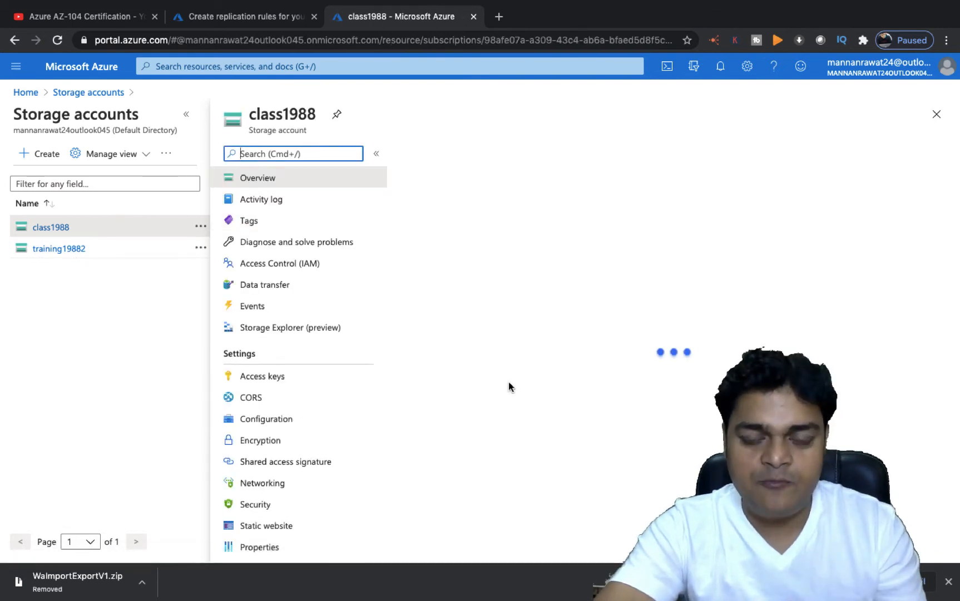
{"action": "left_click", "coordinate": [471, 450]}
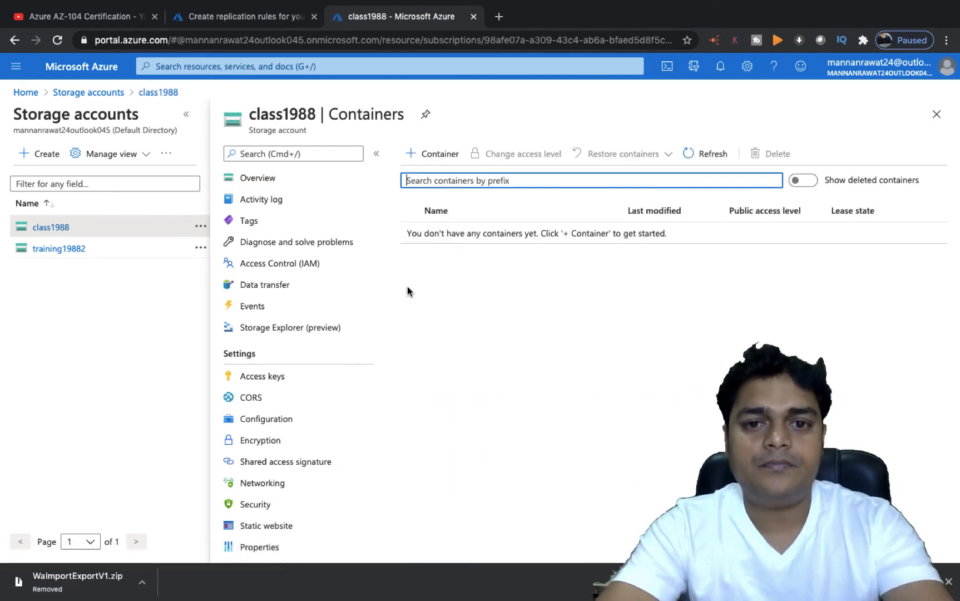
Create a container named rep-data in class1988 with the public access level Container, and open it.
{"action": "left_click", "coordinate": [437, 154]}
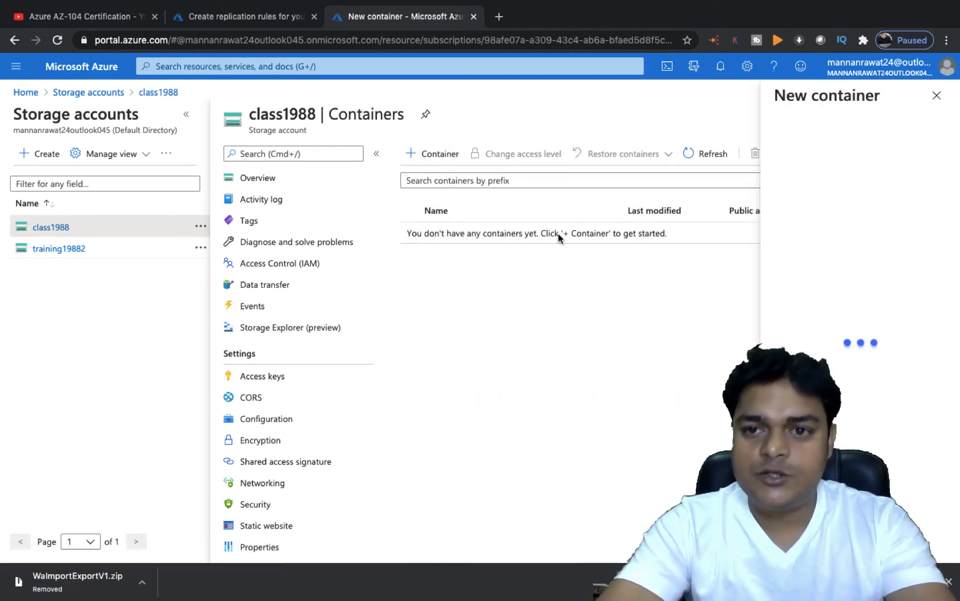
{"action": "left_click", "coordinate": [809, 159]}
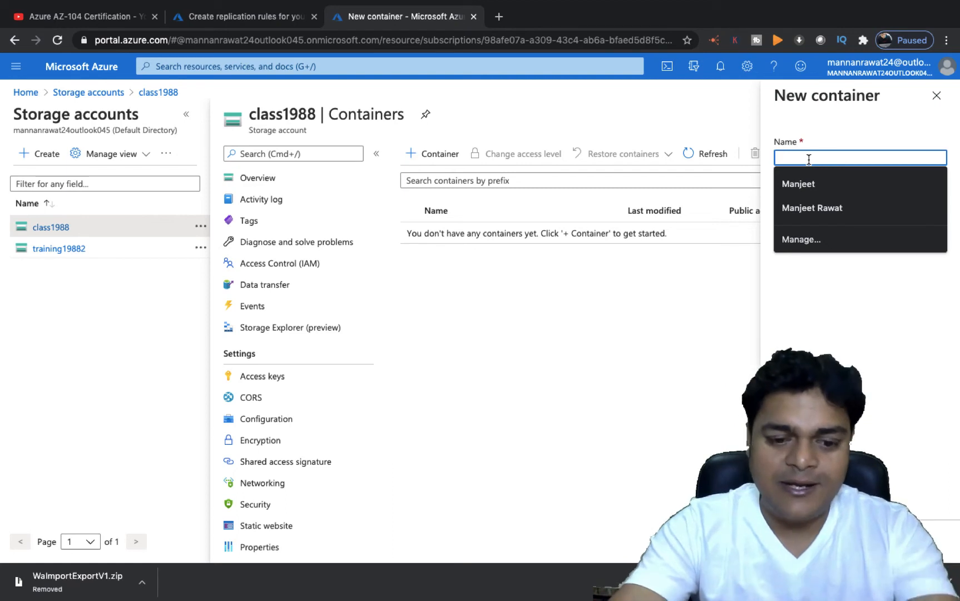
{"action": "type", "text": "rep-da"}
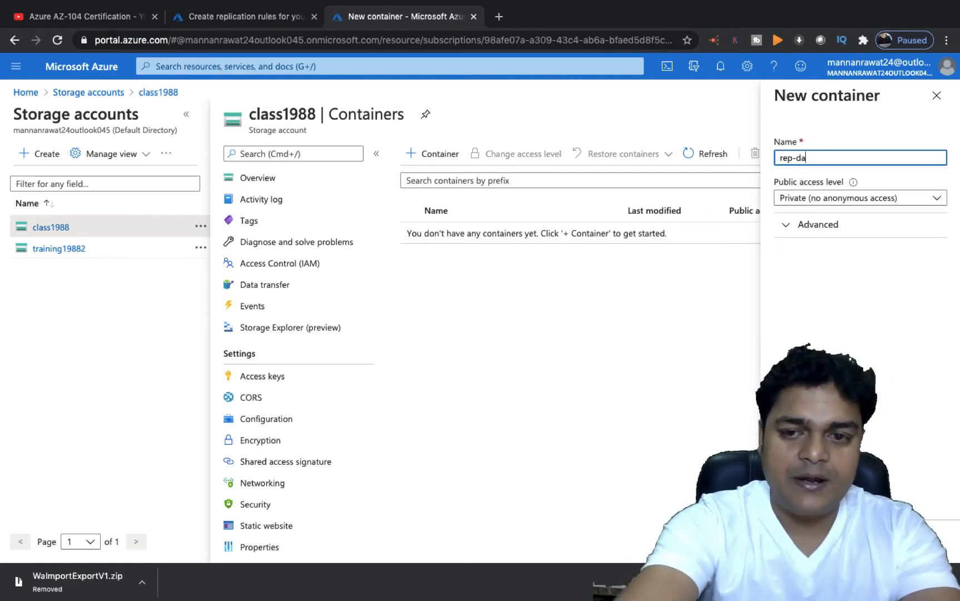
{"action": "type", "text": "ta"}
{"action": "left_click", "coordinate": [821, 198]}
{"action": "left_click", "coordinate": [765, 266]}
{"action": "left_click", "coordinate": [708, 541]}
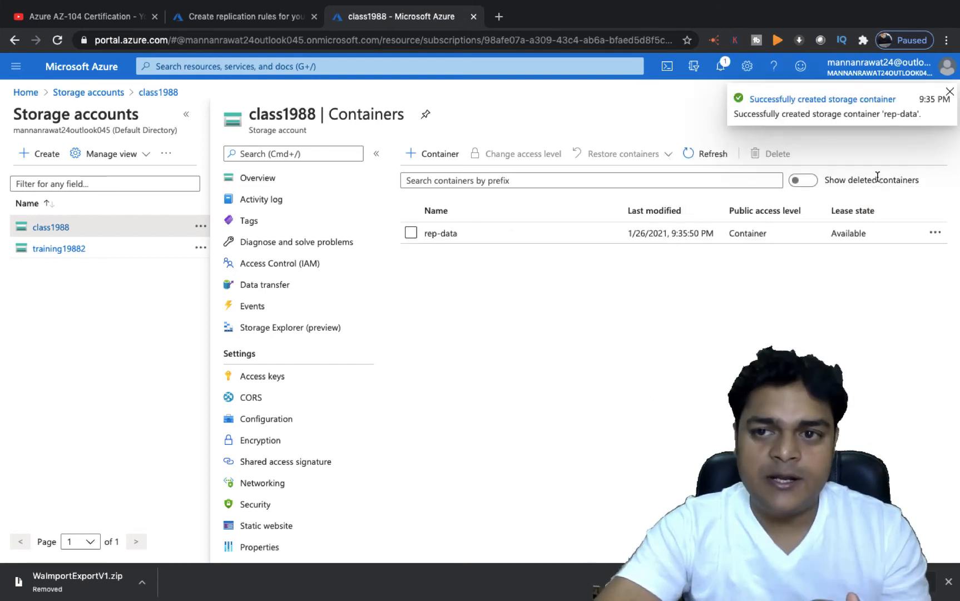
{"action": "left_click", "coordinate": [950, 92]}
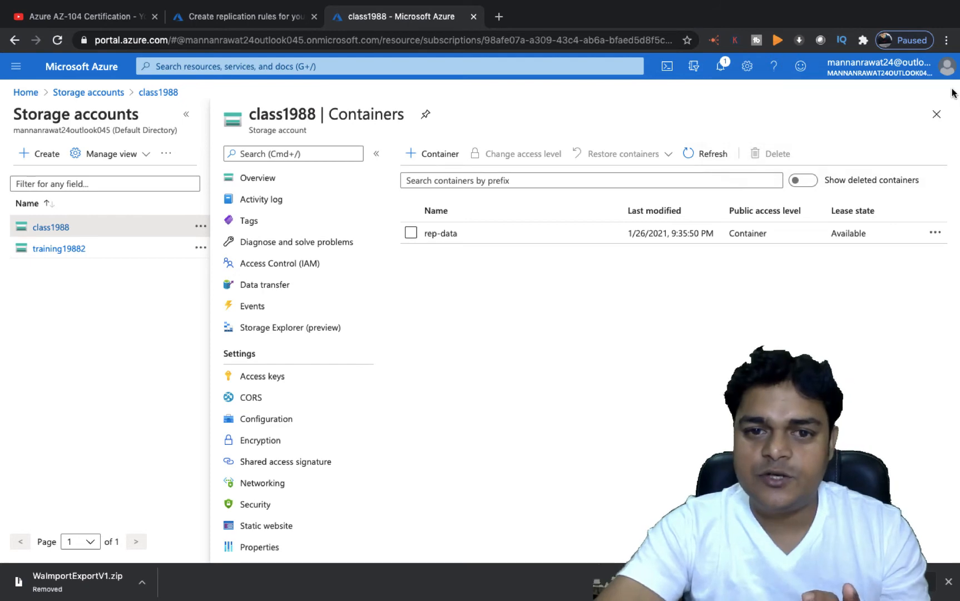
{"action": "left_click", "coordinate": [452, 233]}
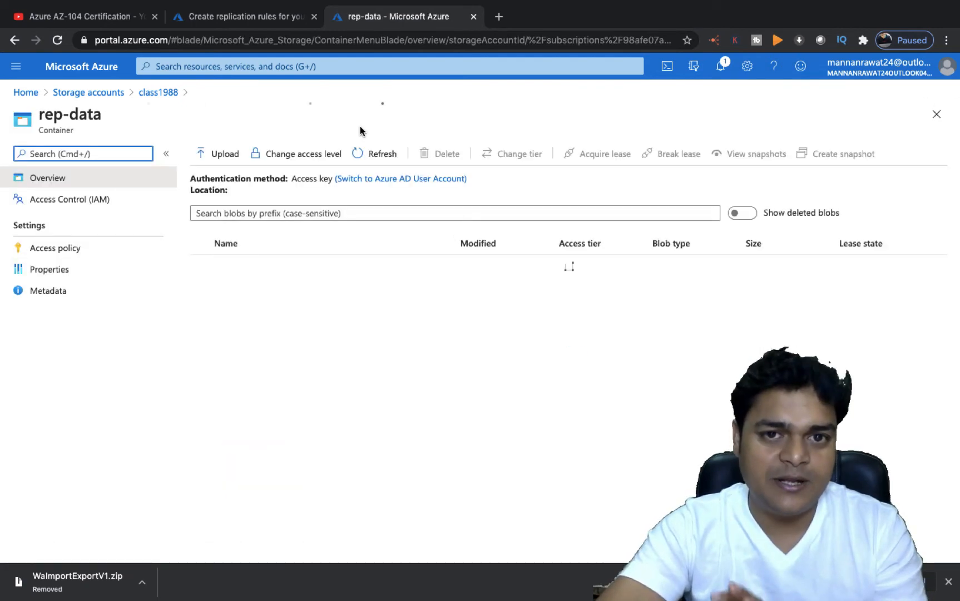
Recheck the destination containers in the unsaved replication rule of training19882, and discard that rule.
{"action": "left_click", "coordinate": [237, 17]}
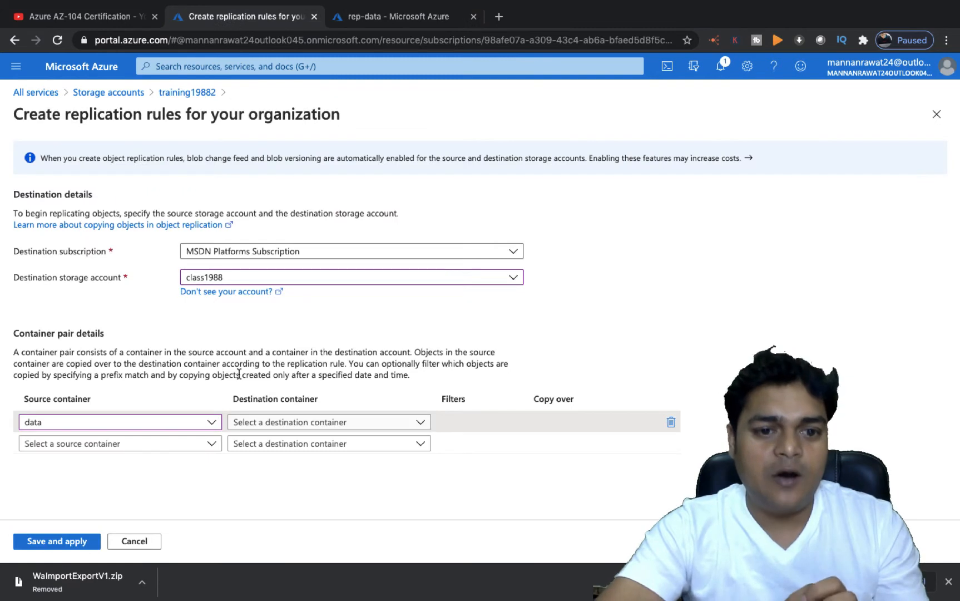
{"action": "left_click", "coordinate": [304, 422]}
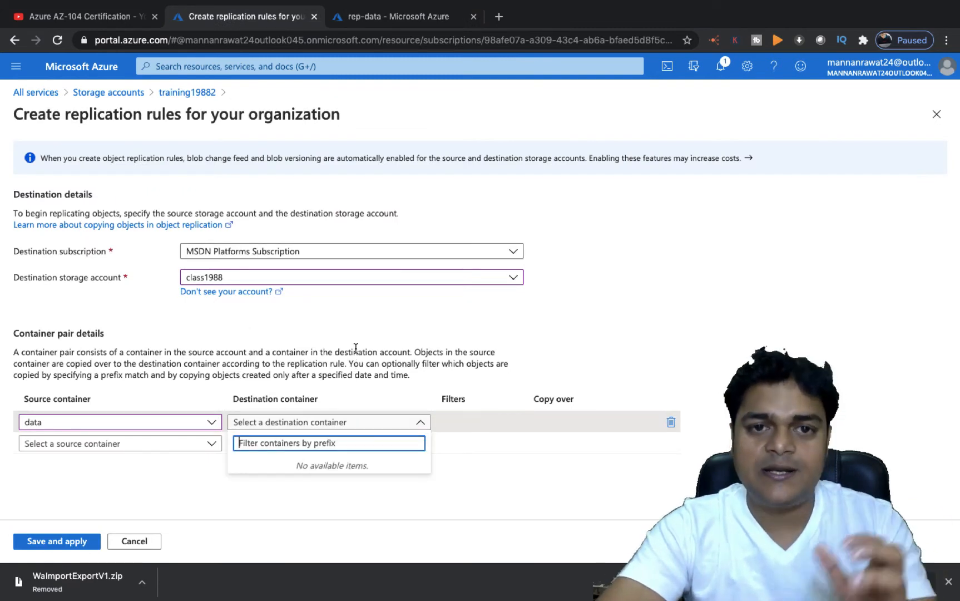
{"action": "left_click", "coordinate": [191, 92]}
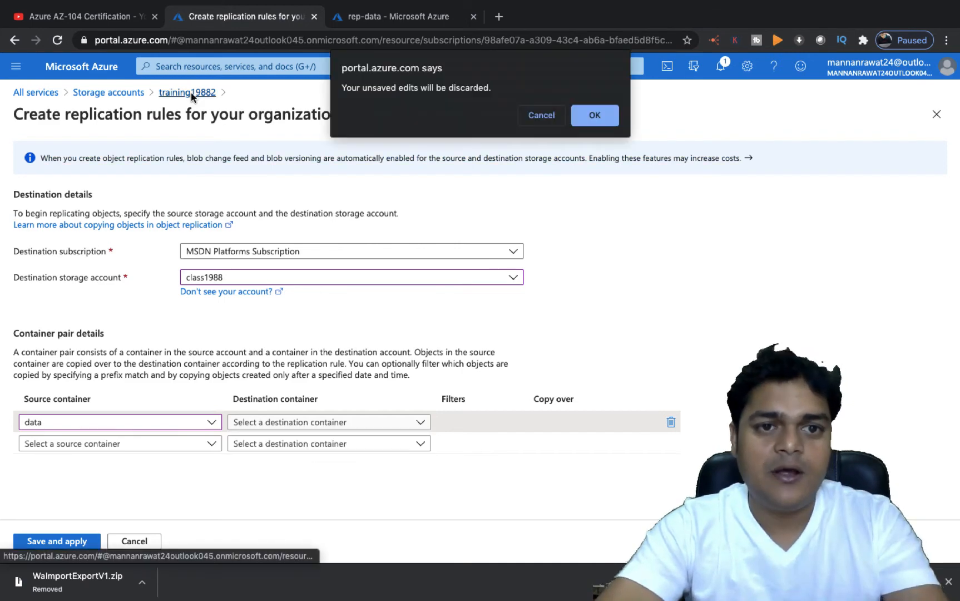
{"action": "left_click", "coordinate": [589, 115]}
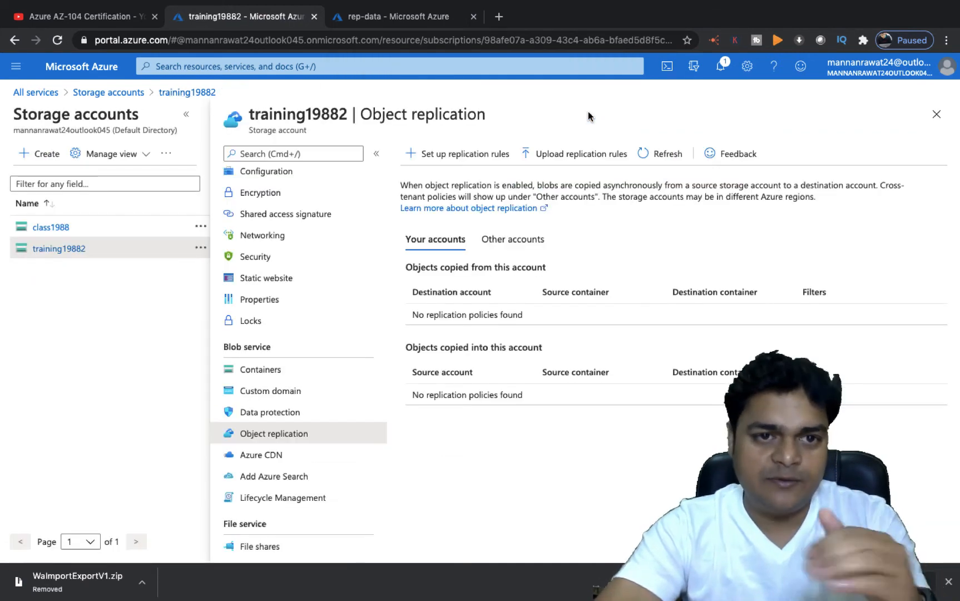
Set up a new replication rule with destination account class1988, source container data and destination container rep-data.
{"action": "left_click", "coordinate": [469, 156]}
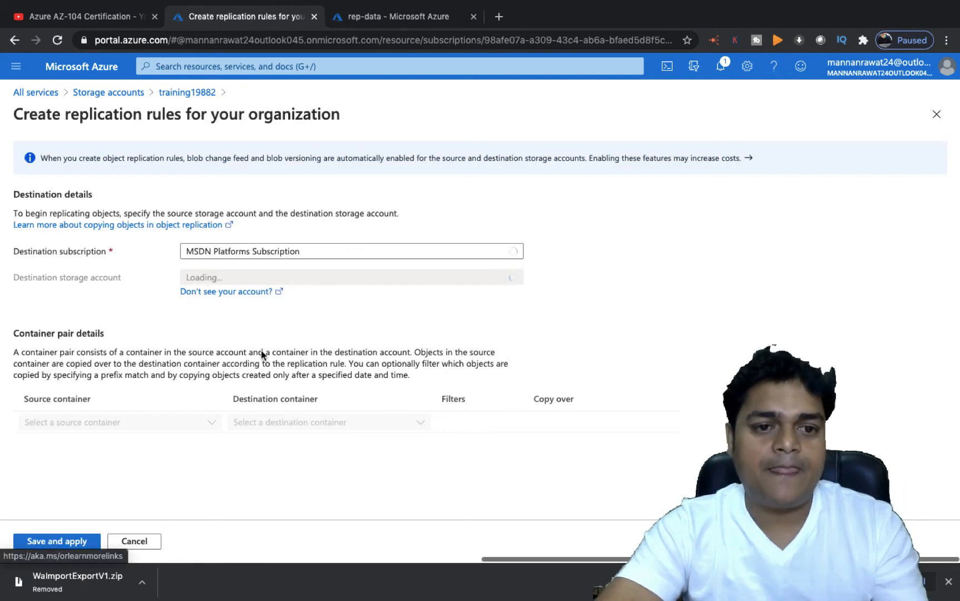
{"action": "left_click", "coordinate": [234, 279]}
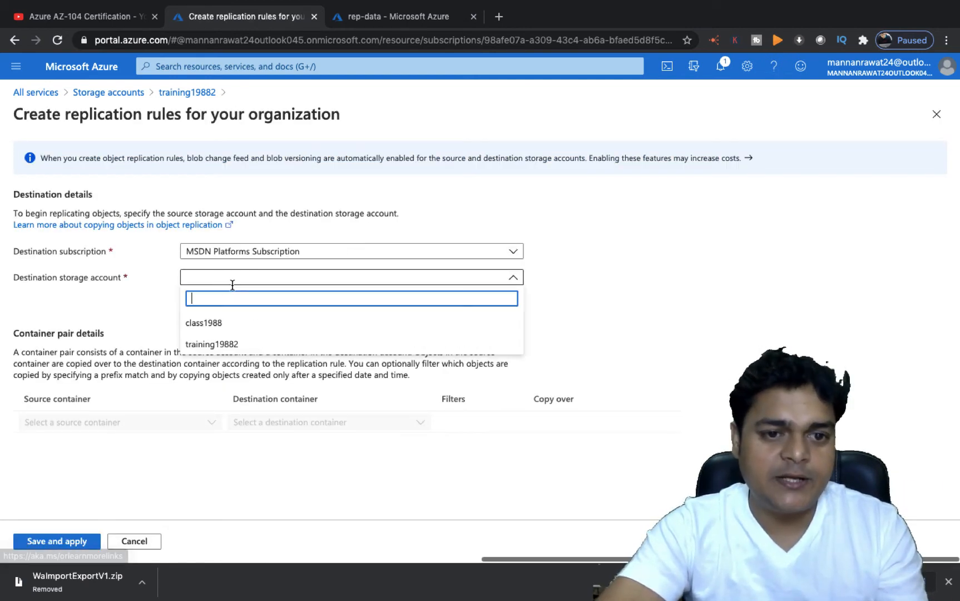
{"action": "left_click", "coordinate": [214, 329]}
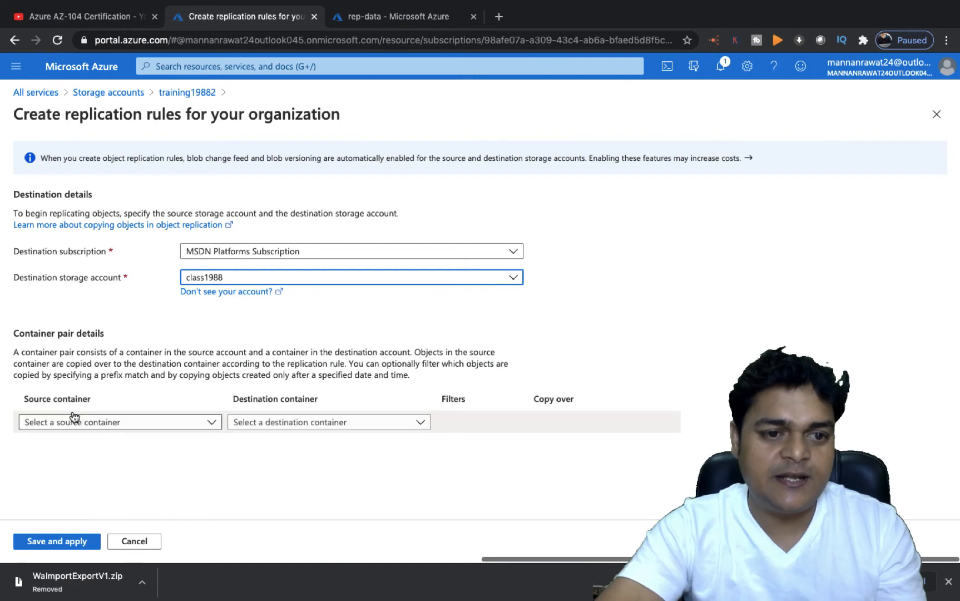
{"action": "left_click", "coordinate": [96, 424]}
{"action": "left_click", "coordinate": [49, 474]}
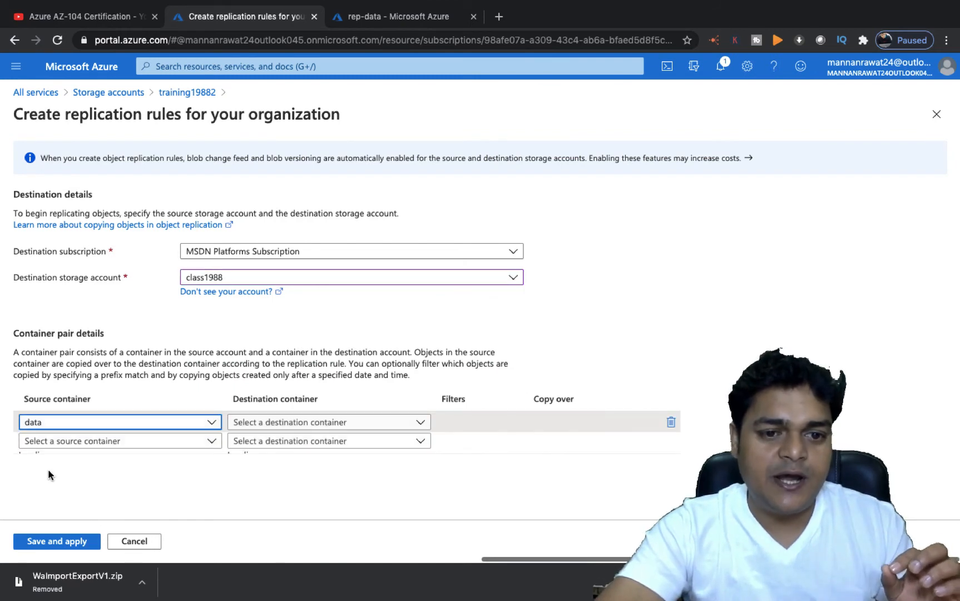
{"action": "left_click", "coordinate": [295, 422]}
{"action": "left_click", "coordinate": [247, 467]}
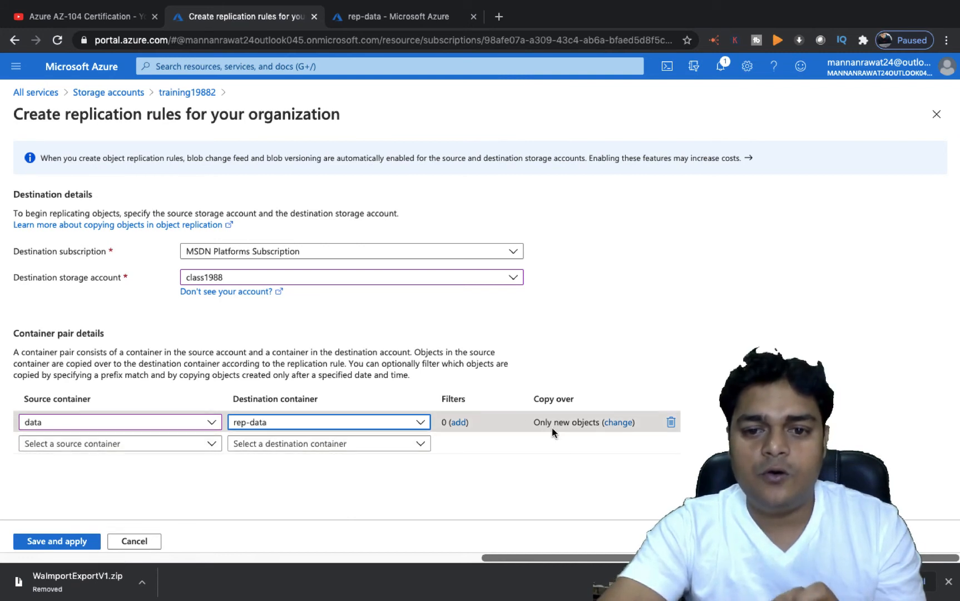
Change the container pair's copy-over setting to Everything after trying the Custom option.
{"action": "left_click", "coordinate": [615, 422]}
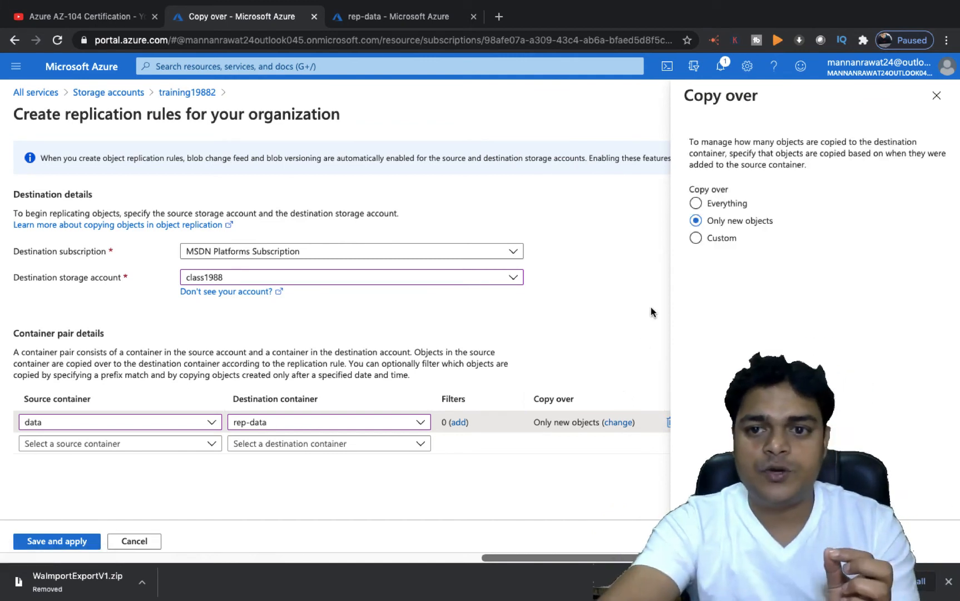
{"action": "left_click", "coordinate": [698, 221]}
{"action": "left_click", "coordinate": [697, 240]}
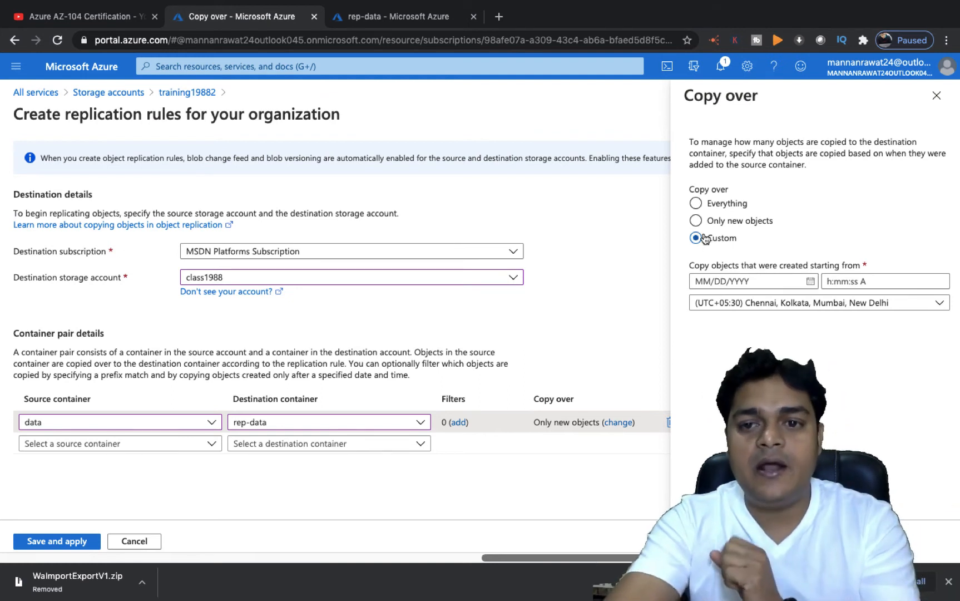
{"action": "left_click", "coordinate": [697, 204]}
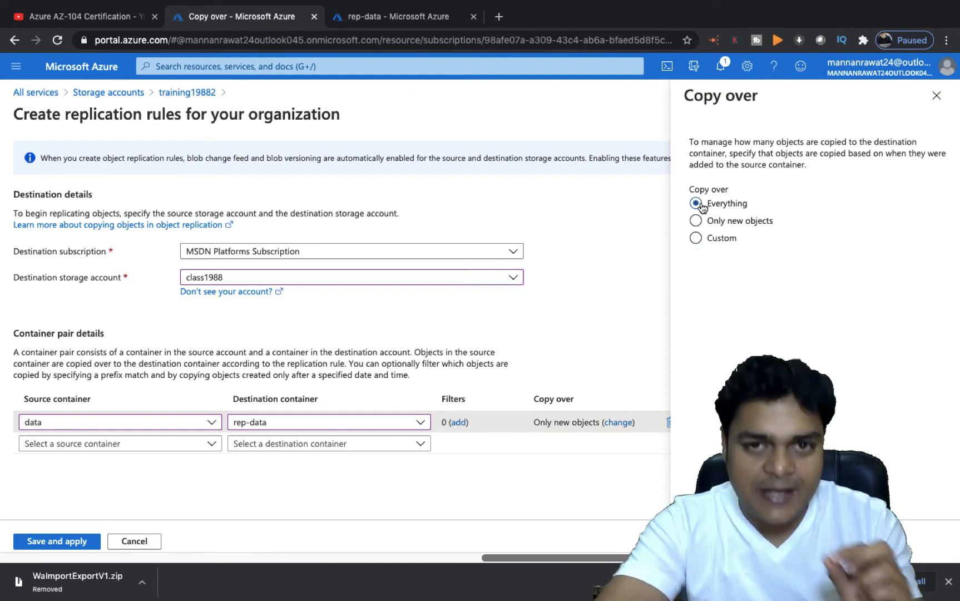
{"action": "left_click", "coordinate": [710, 541]}
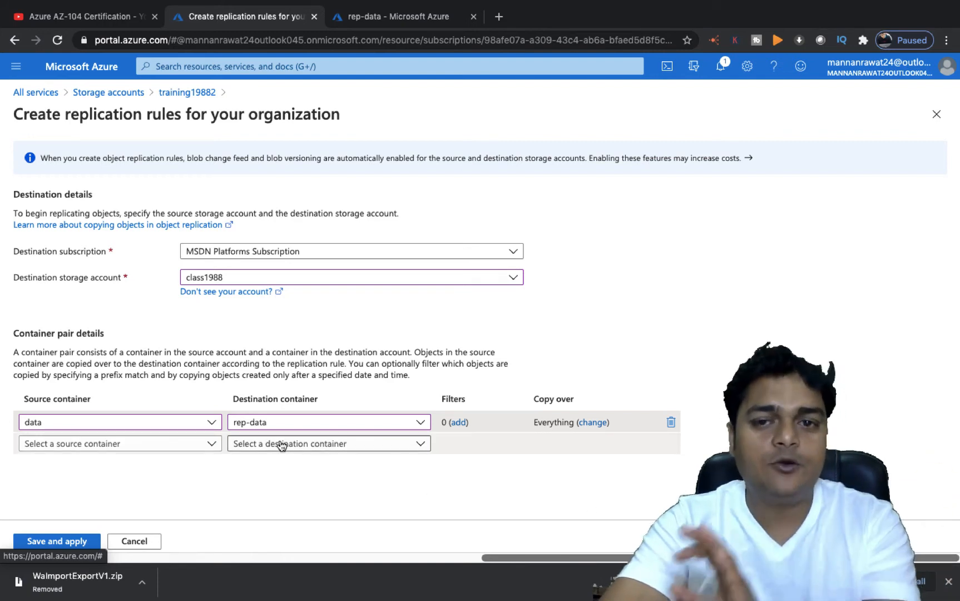
Save and apply the replication rule, and open the data container of training19882 with its blob list refreshed.
{"action": "left_click", "coordinate": [52, 543]}
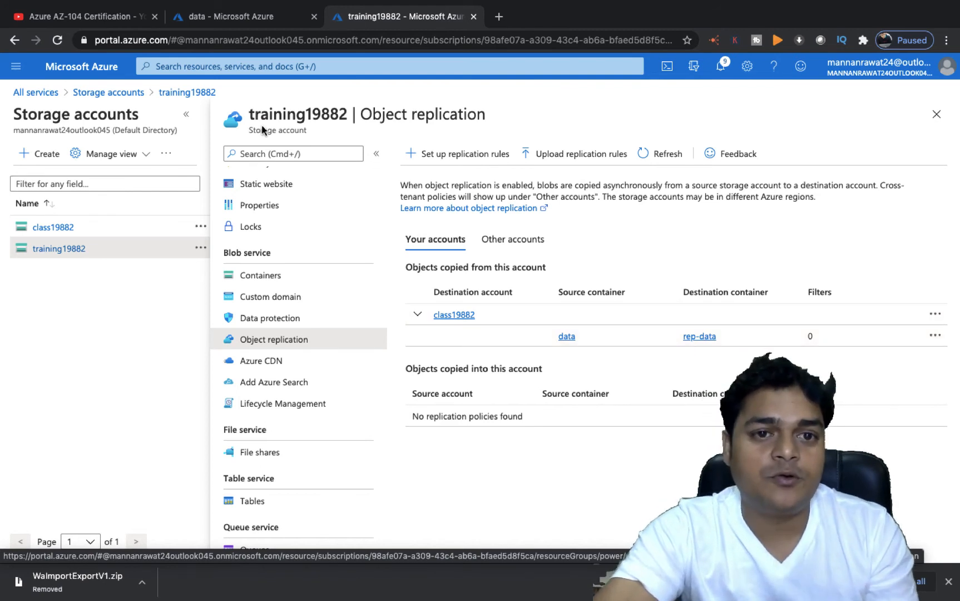
{"action": "left_click", "coordinate": [261, 274]}
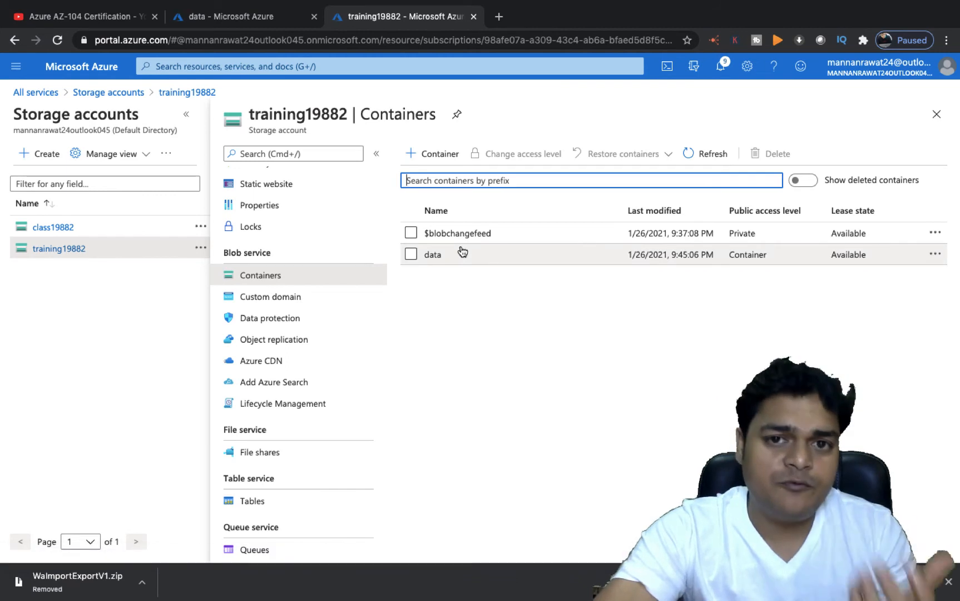
{"action": "left_click", "coordinate": [432, 255]}
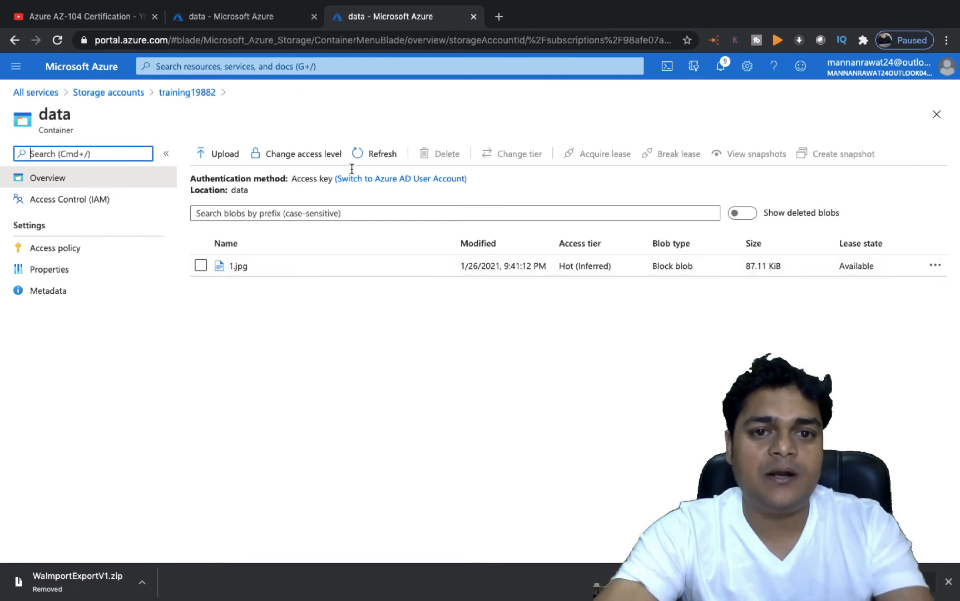
{"action": "left_click", "coordinate": [368, 157]}
Upload aws.png from the All Thumnail folder to the data container and refresh its blob list.
{"action": "left_click", "coordinate": [225, 155]}
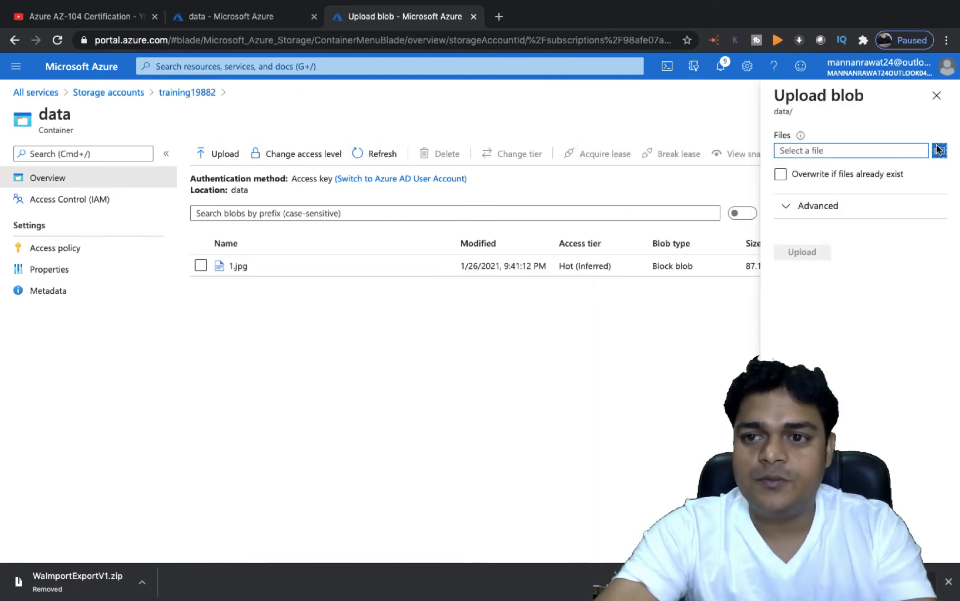
{"action": "left_click", "coordinate": [939, 149]}
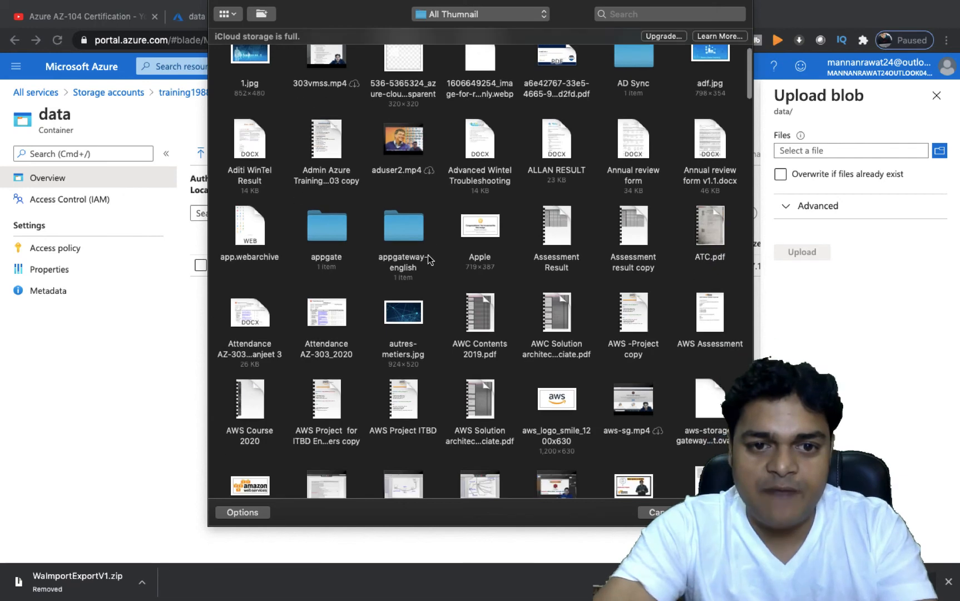
{"action": "scroll", "coordinate": [430, 253], "scroll_direction": "down", "scroll_amount": 5}
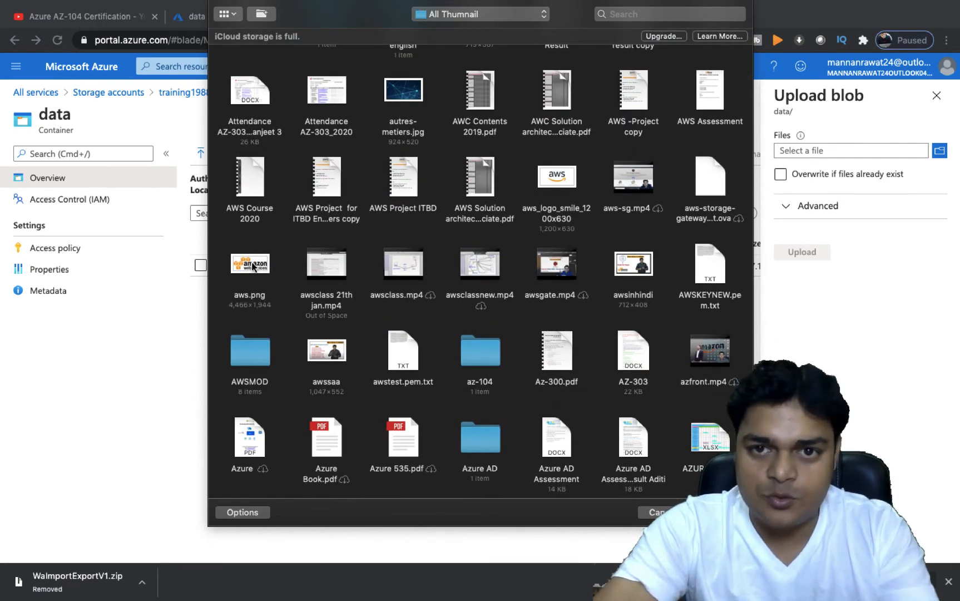
{"action": "double_click", "coordinate": [252, 266]}
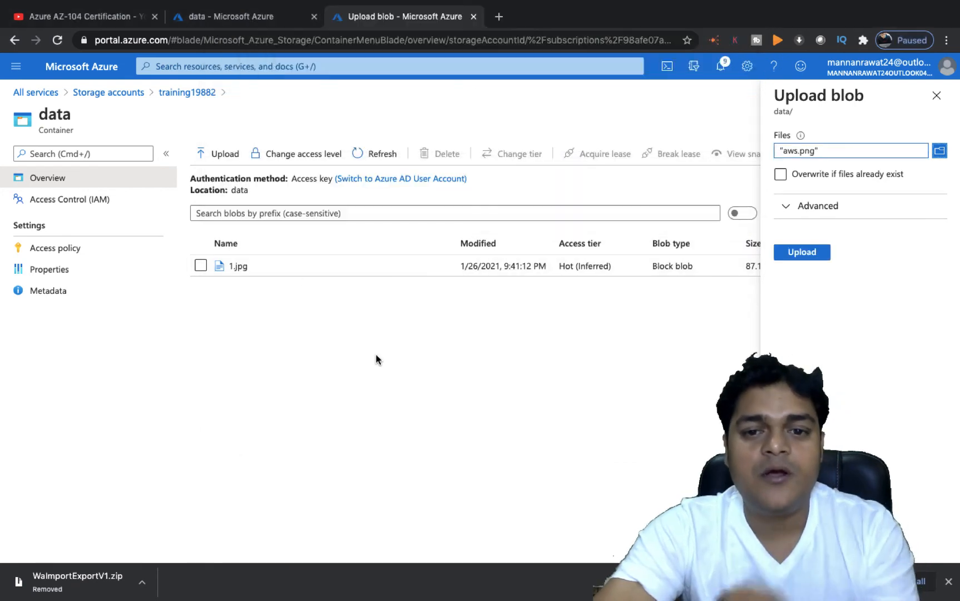
{"action": "left_click", "coordinate": [801, 252]}
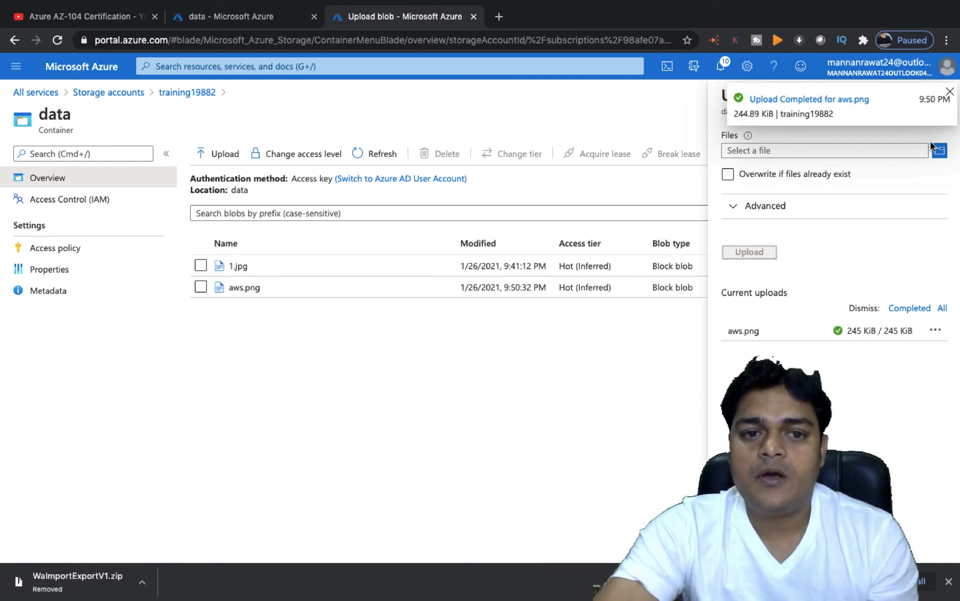
{"action": "left_click", "coordinate": [954, 97]}
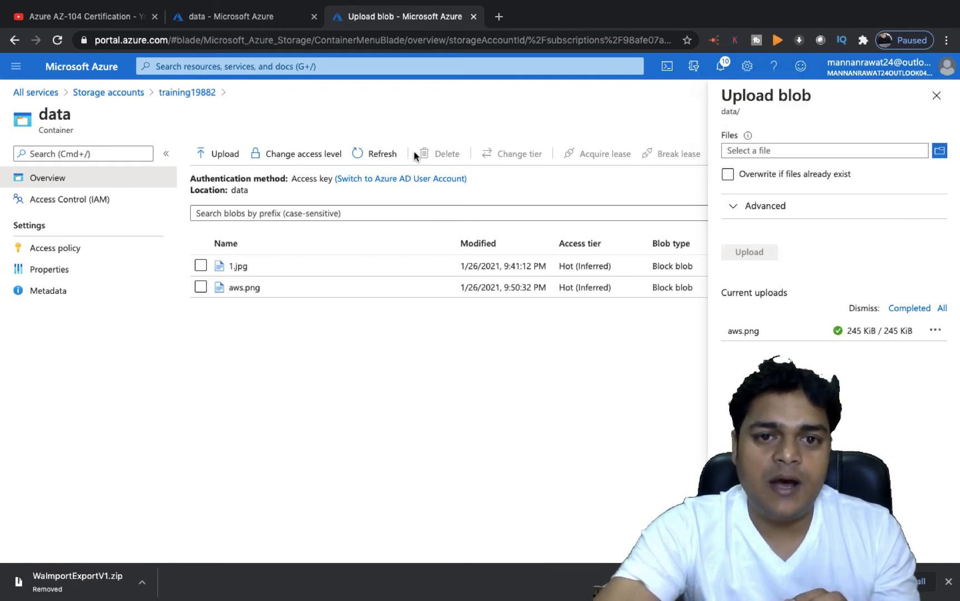
{"action": "left_click", "coordinate": [377, 154]}
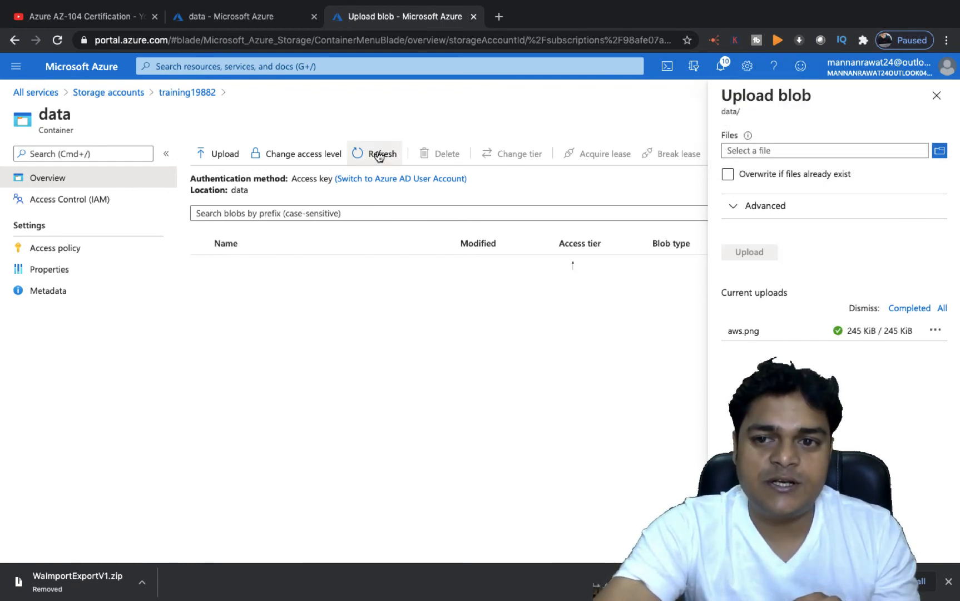
{"action": "left_click", "coordinate": [937, 95]}
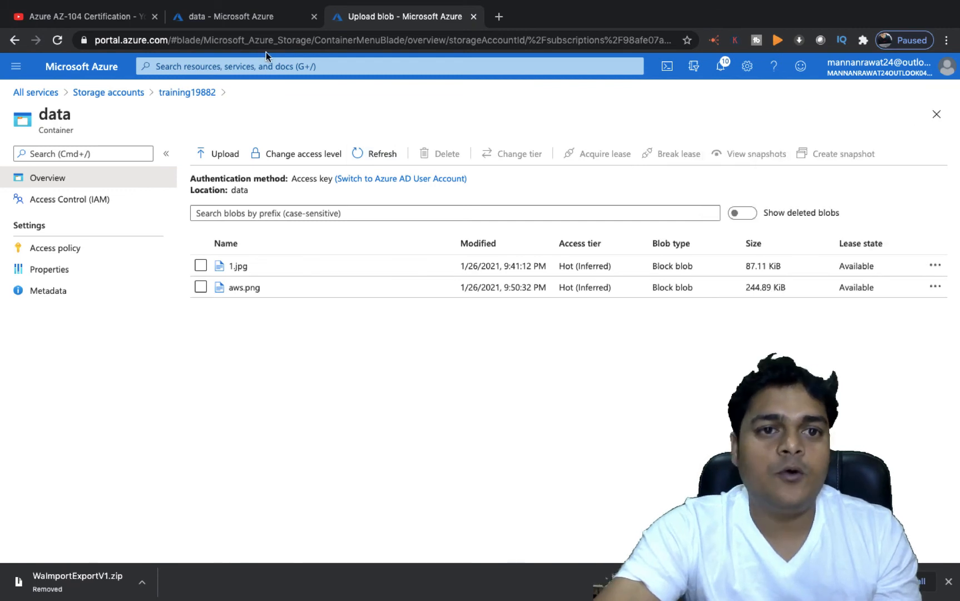
Open the rep-data container in the storage account class19882.
{"action": "left_click", "coordinate": [97, 95]}
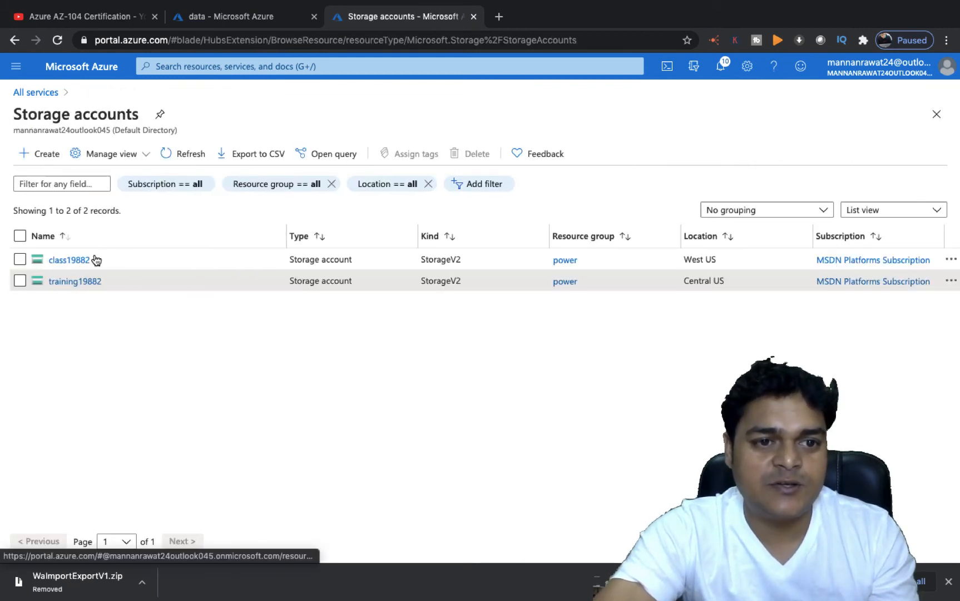
{"action": "left_click", "coordinate": [68, 260]}
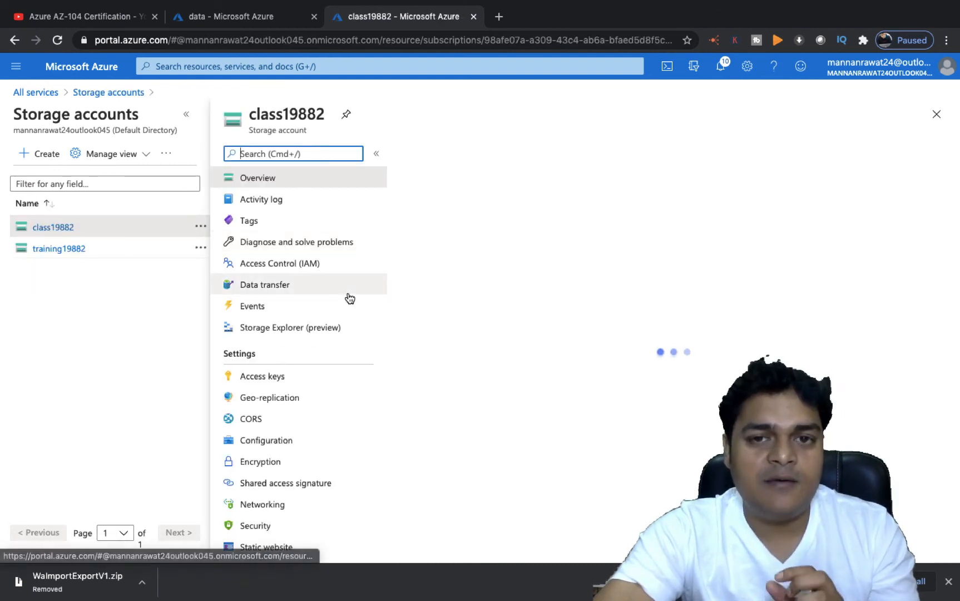
{"action": "scroll", "coordinate": [349, 298], "scroll_direction": "down", "scroll_amount": 3}
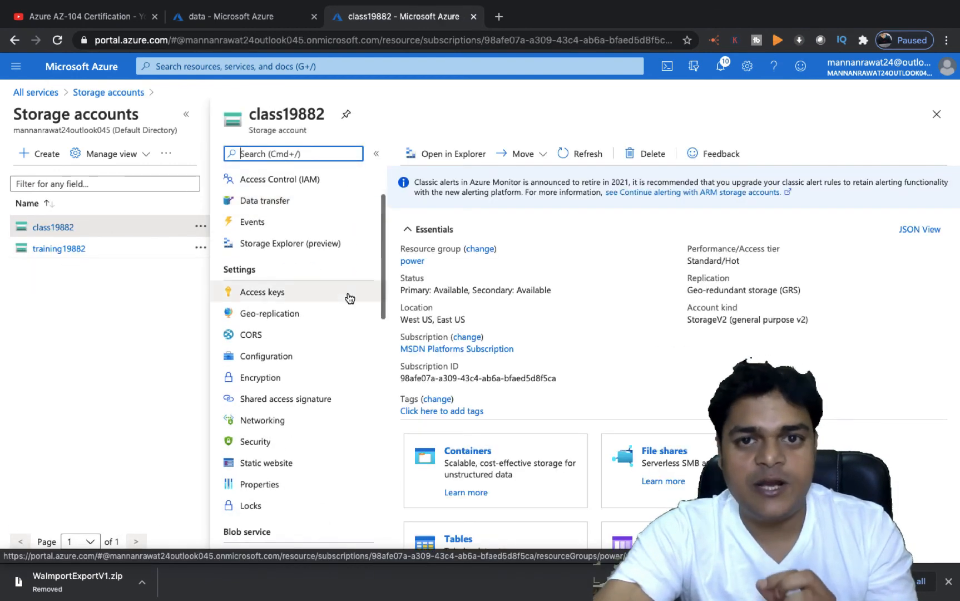
{"action": "left_click", "coordinate": [459, 448]}
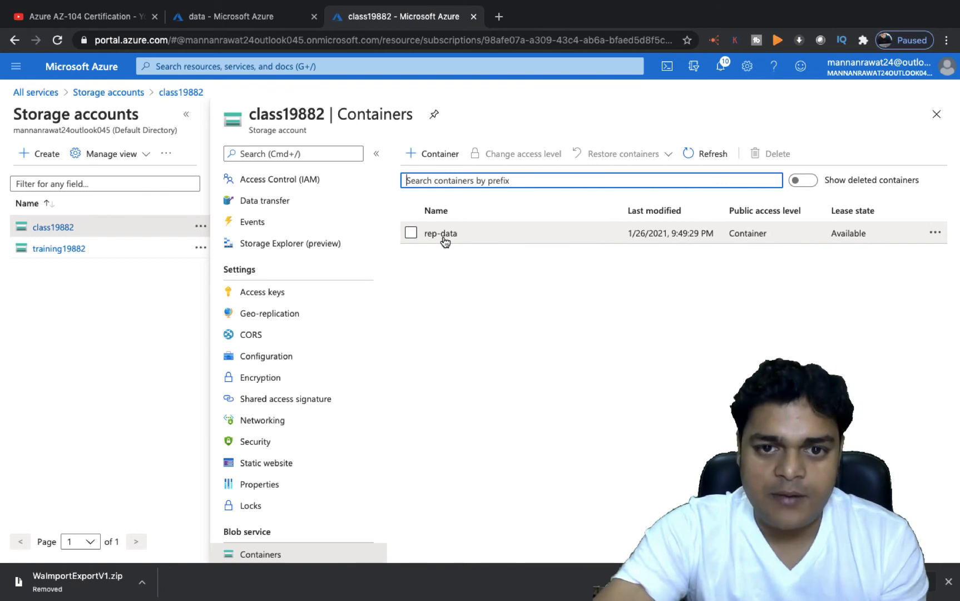
{"action": "left_click", "coordinate": [441, 233]}
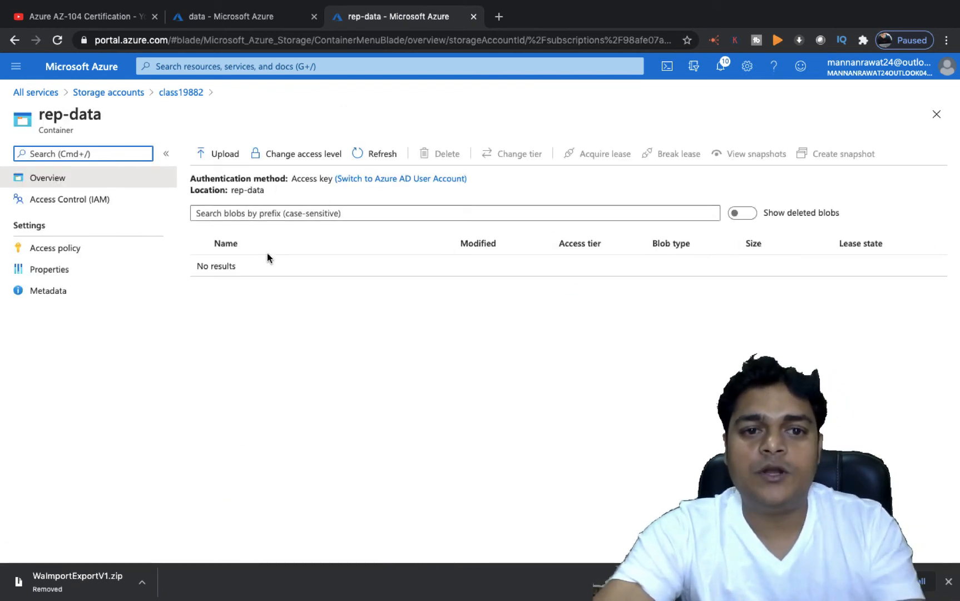
Refresh the rep-data blob list repeatedly and reload its page to check whether aws.png has been replicated.
{"action": "left_click", "coordinate": [370, 161]}
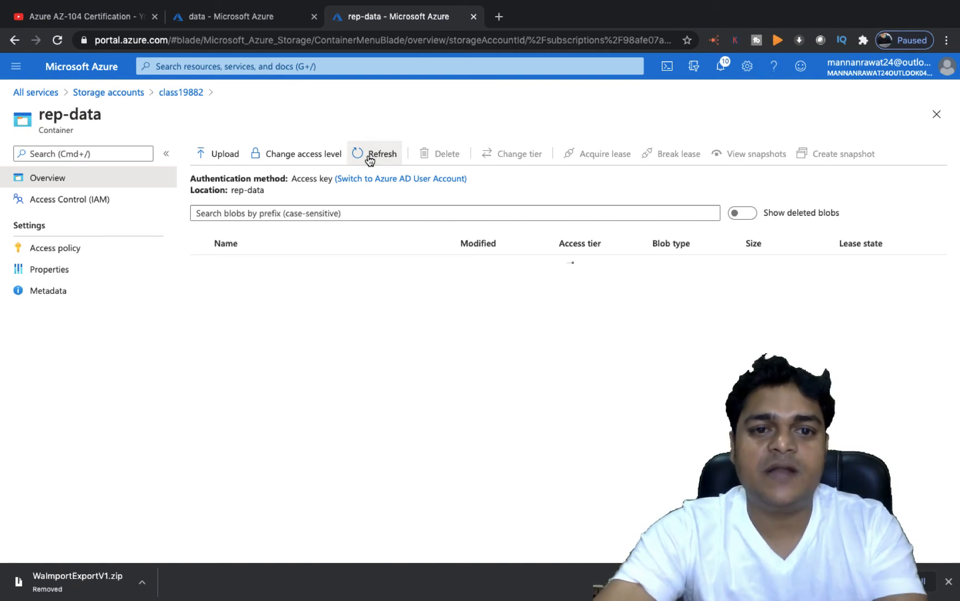
{"action": "left_click", "coordinate": [369, 160]}
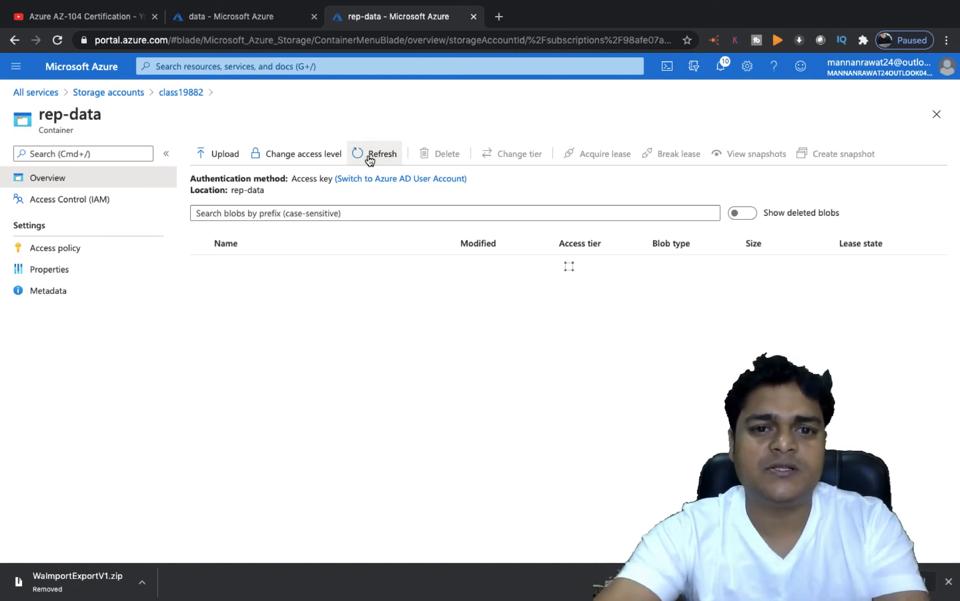
{"action": "left_click", "coordinate": [369, 160]}
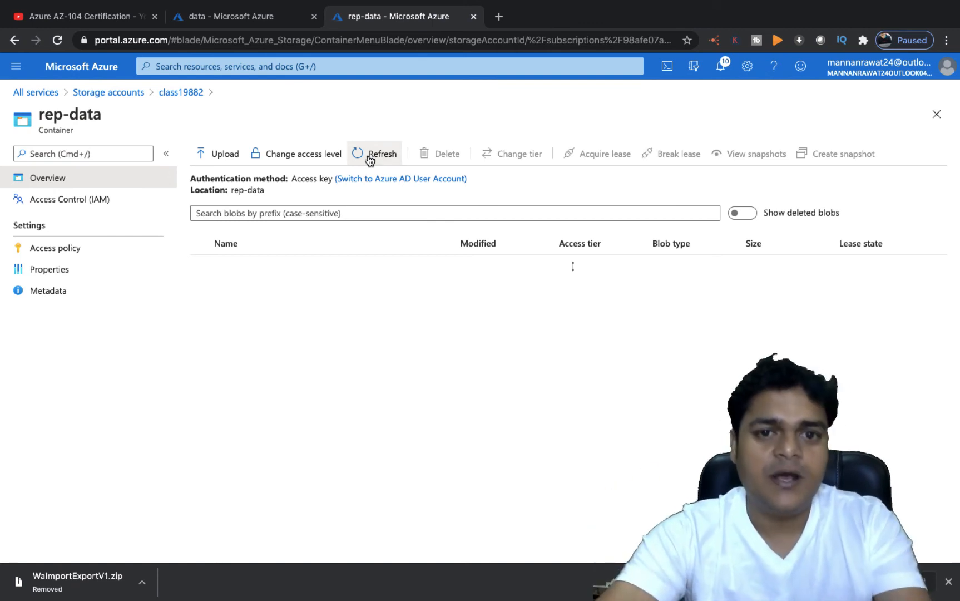
{"action": "left_click", "coordinate": [370, 161]}
{"action": "left_click", "coordinate": [370, 161]}
{"action": "left_click", "coordinate": [370, 161]}
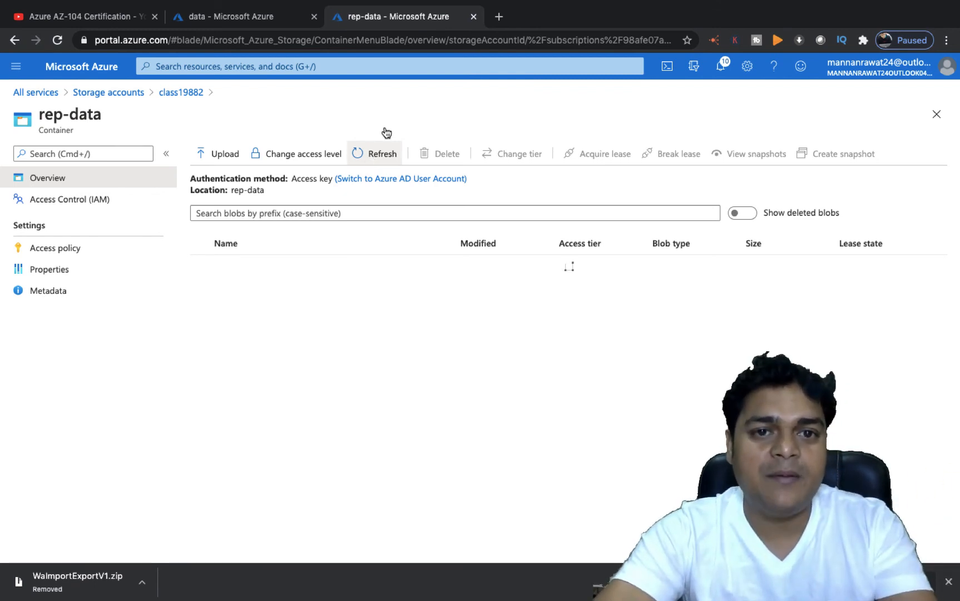
{"action": "left_click", "coordinate": [440, 44]}
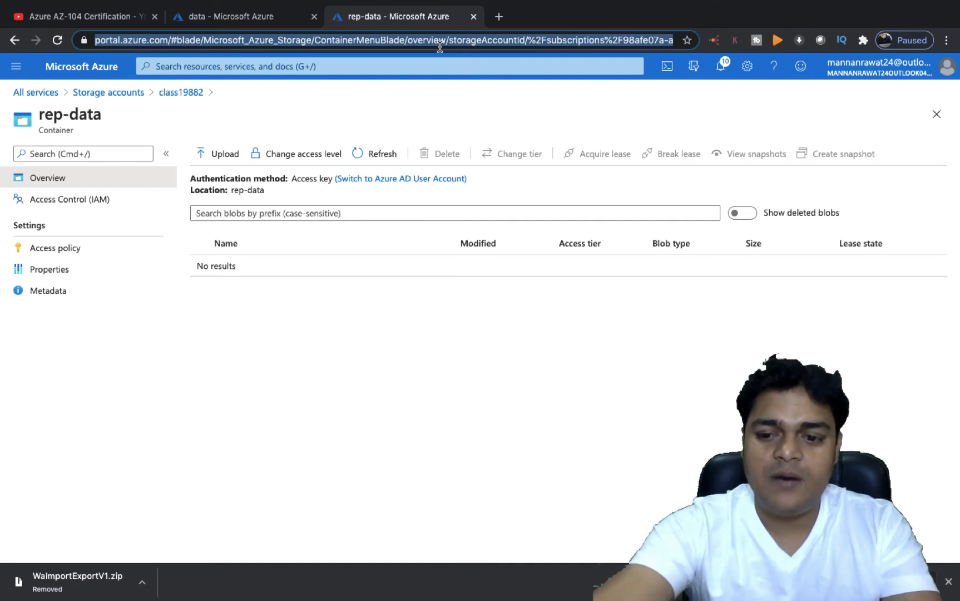
{"action": "key", "text": "Return"}
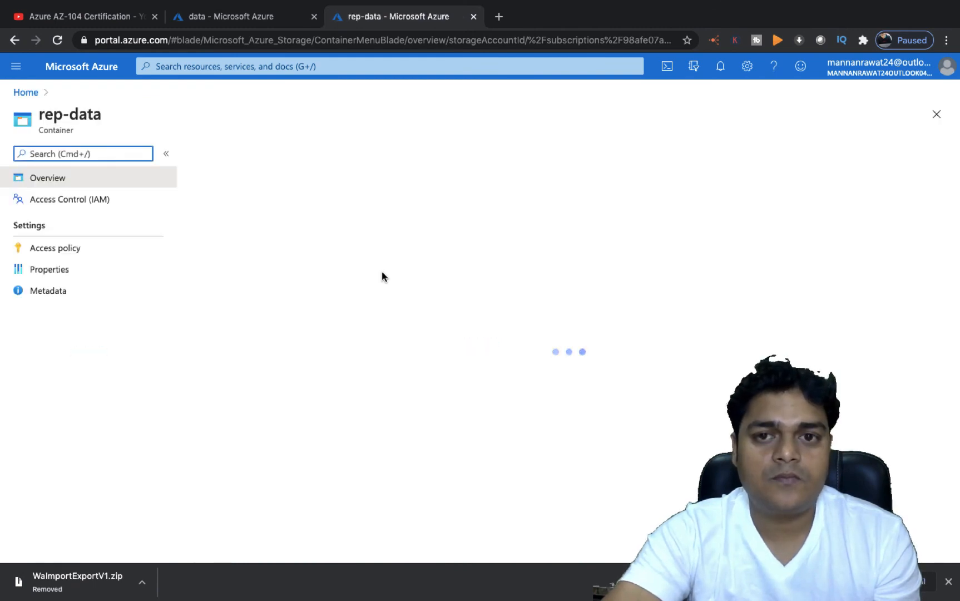
{"action": "left_click", "coordinate": [383, 155]}
{"action": "left_click", "coordinate": [383, 157]}
{"action": "left_click", "coordinate": [384, 158]}
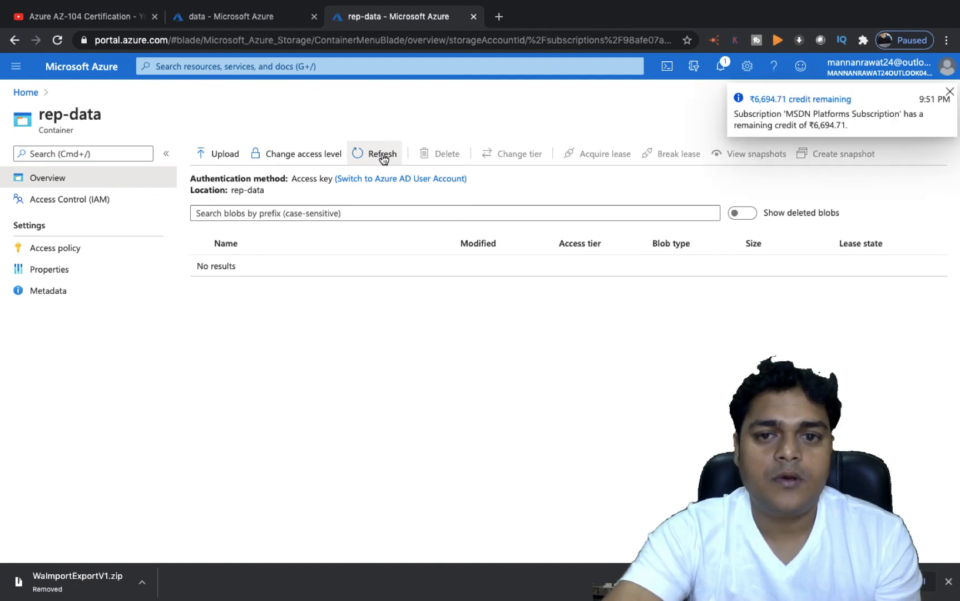
{"action": "left_click", "coordinate": [383, 157]}
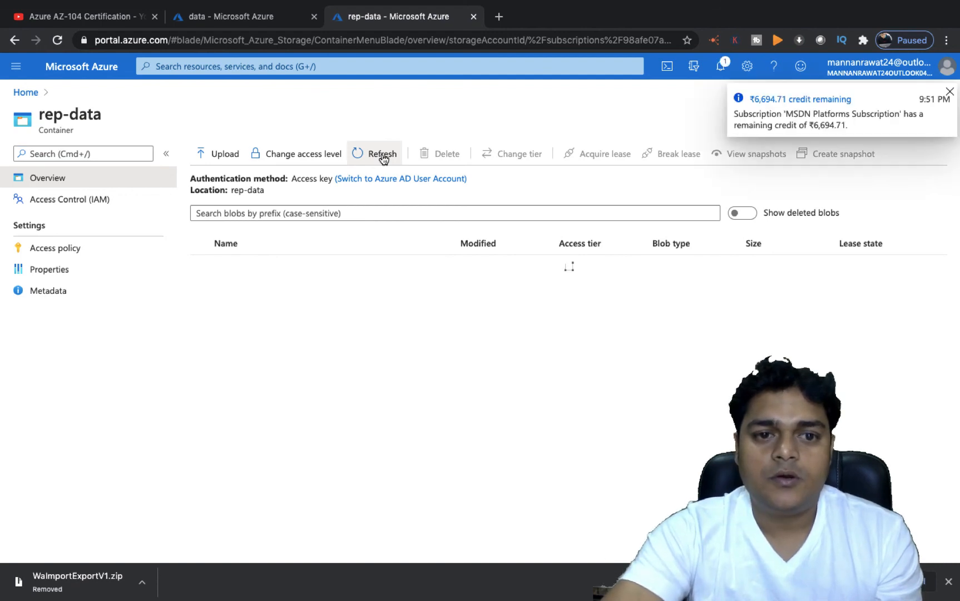
{"action": "left_click", "coordinate": [951, 92]}
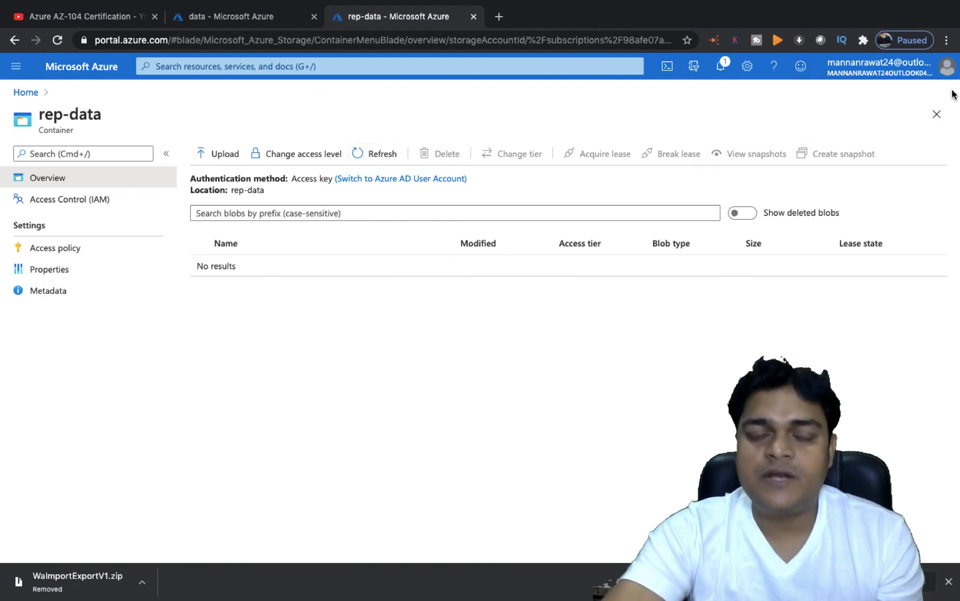
{"action": "left_click", "coordinate": [378, 163]}
{"action": "left_click", "coordinate": [378, 163]}
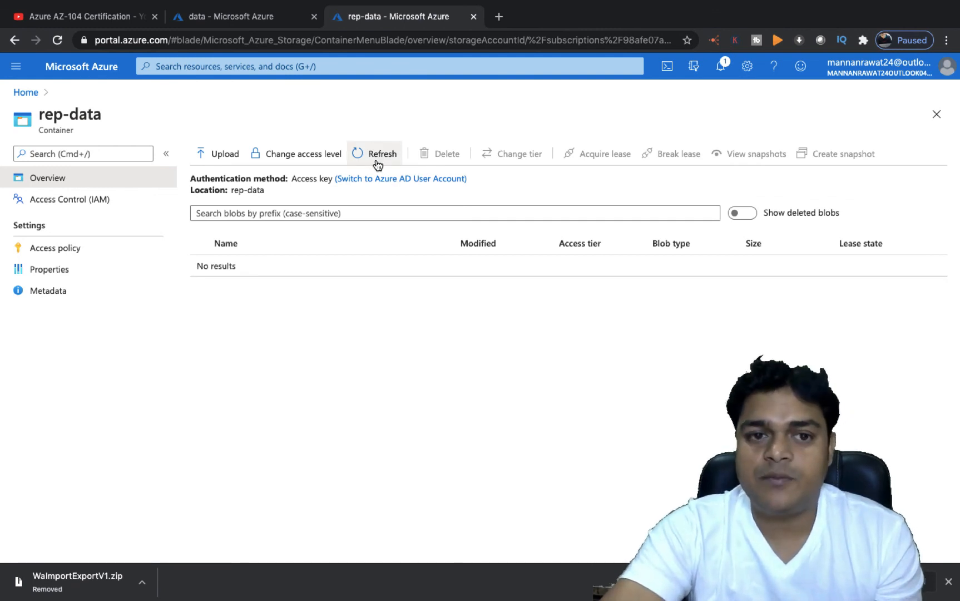
{"action": "left_click", "coordinate": [378, 163]}
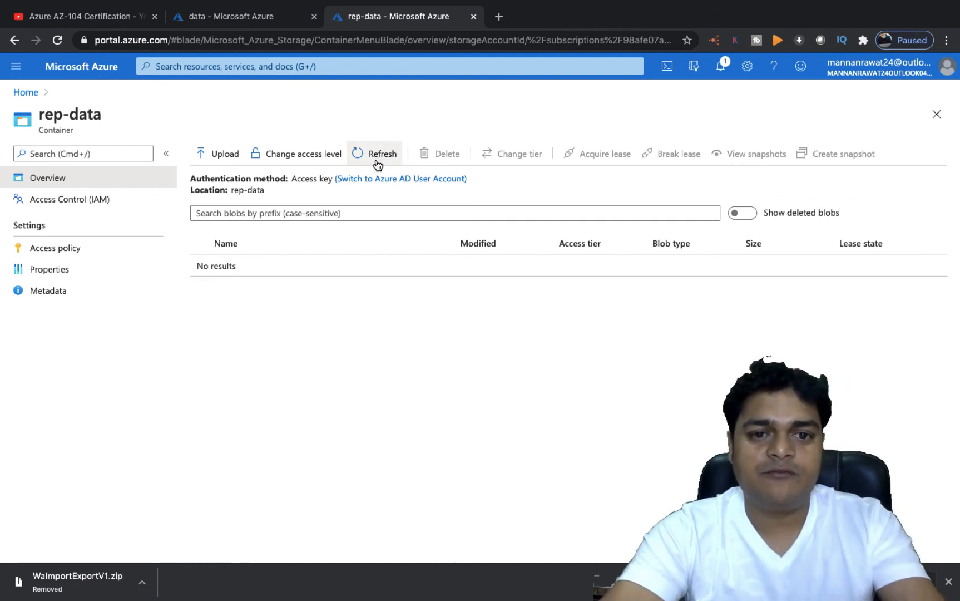
{"action": "left_click", "coordinate": [376, 163]}
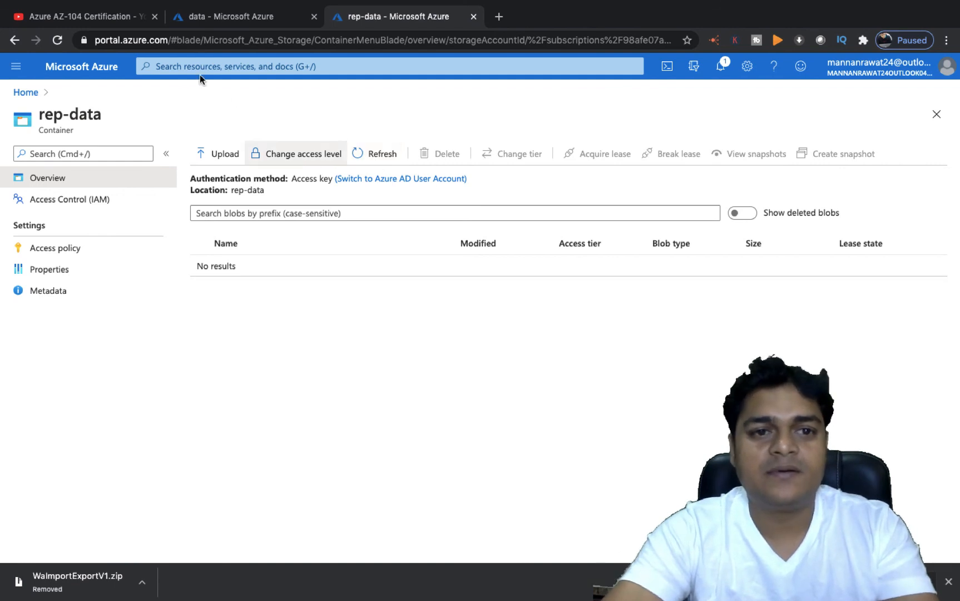
{"action": "left_click", "coordinate": [183, 38]}
{"action": "key", "text": "Return"}
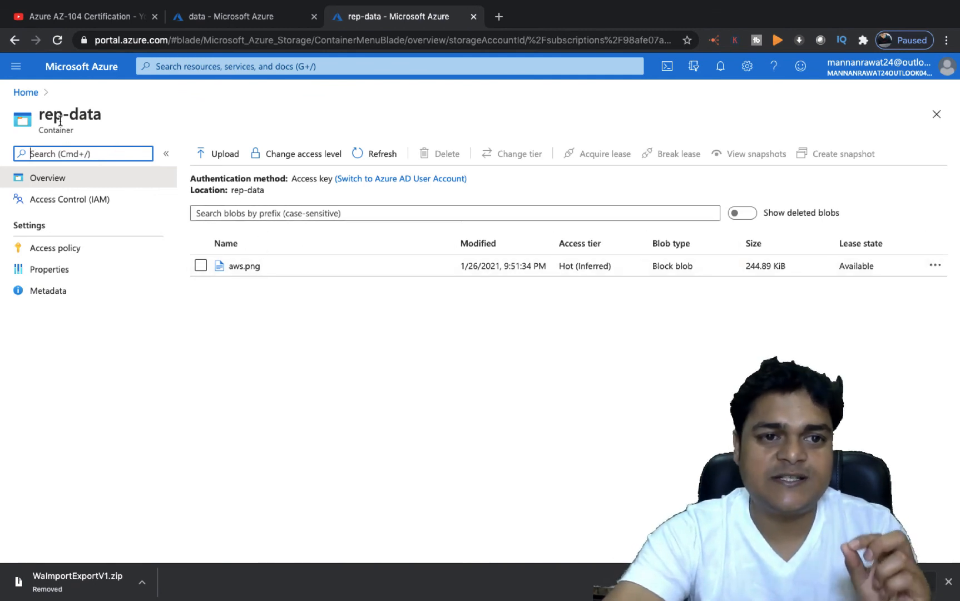
Refresh the source data container of training19882 to compare its blobs with rep-data, and review the Azure storage replication diagram.
{"action": "left_click", "coordinate": [226, 15]}
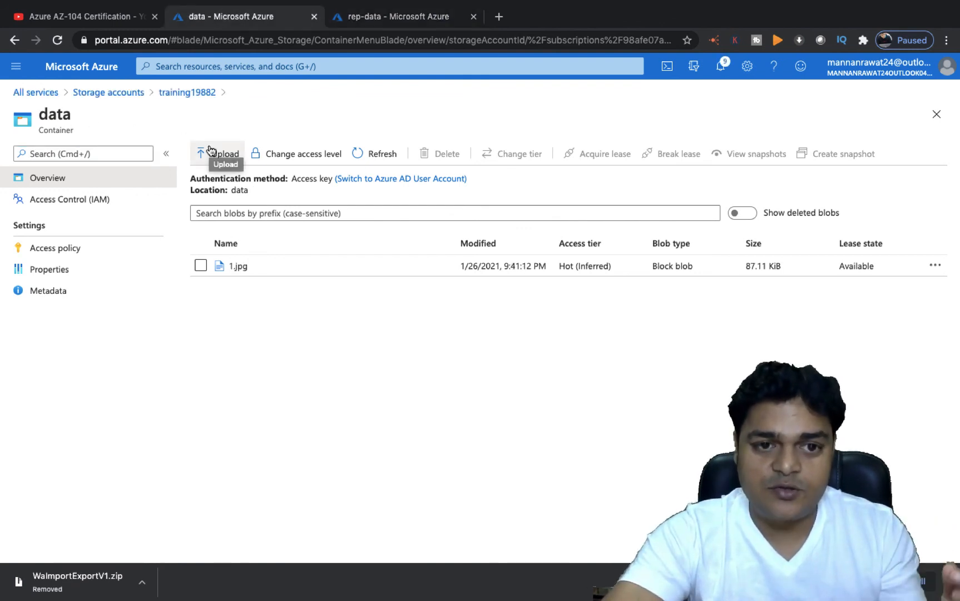
{"action": "left_click", "coordinate": [380, 153]}
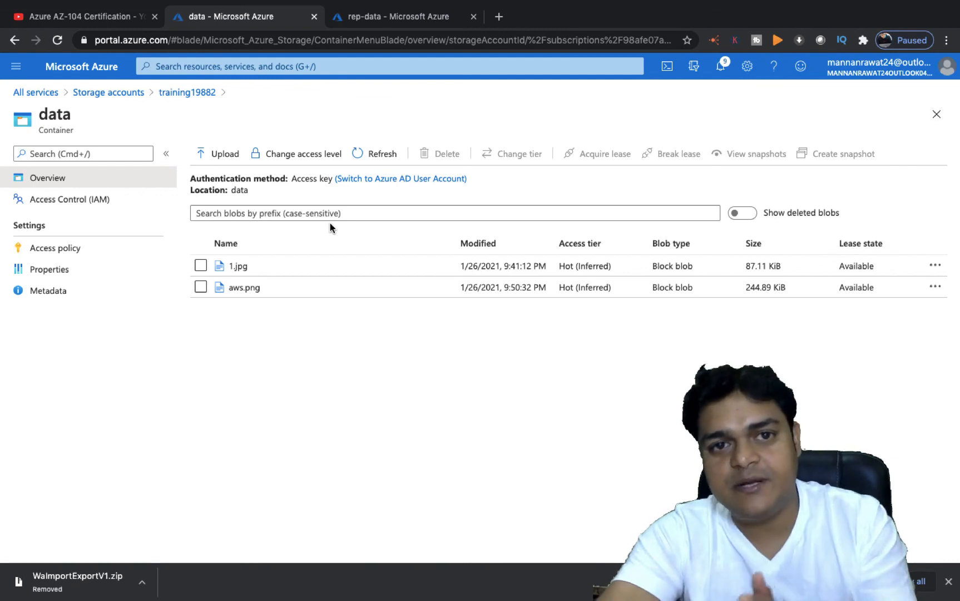
{"action": "key", "text": "ctrl+Right"}
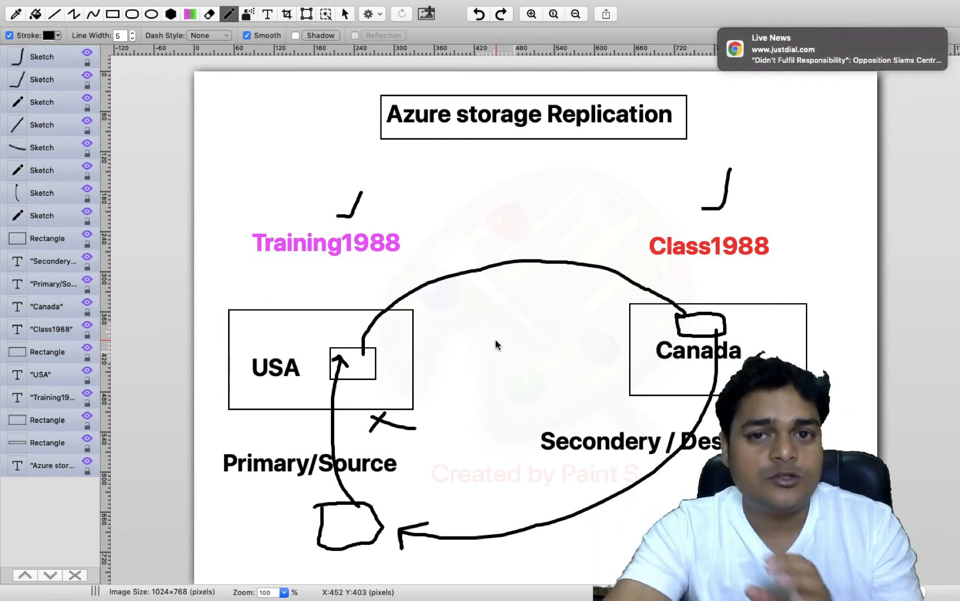
{"action": "key", "text": "ctrl+Left"}
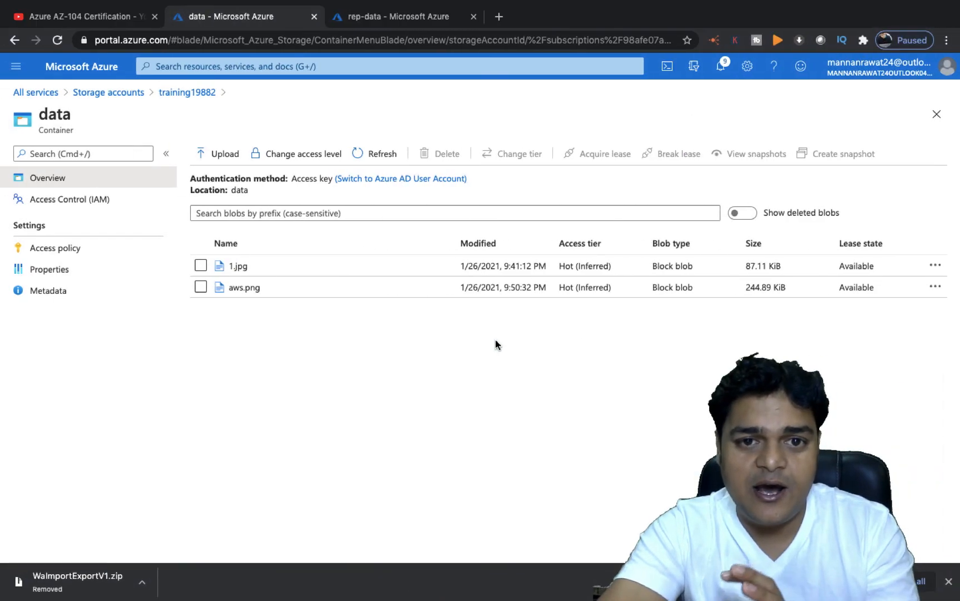
{"action": "key", "text": "ctrl+Left"}
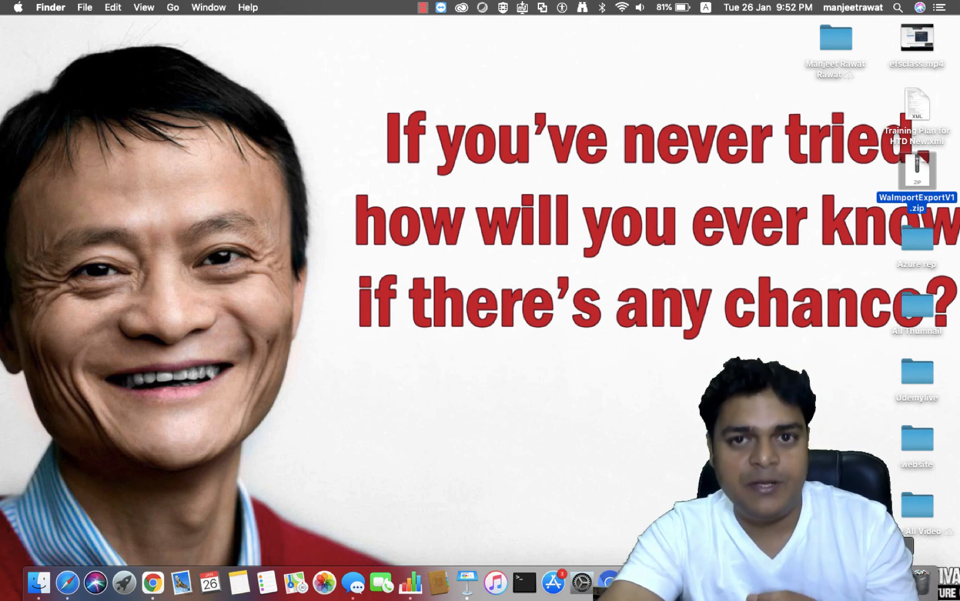
{"action": "right_click", "coordinate": [871, 582]}
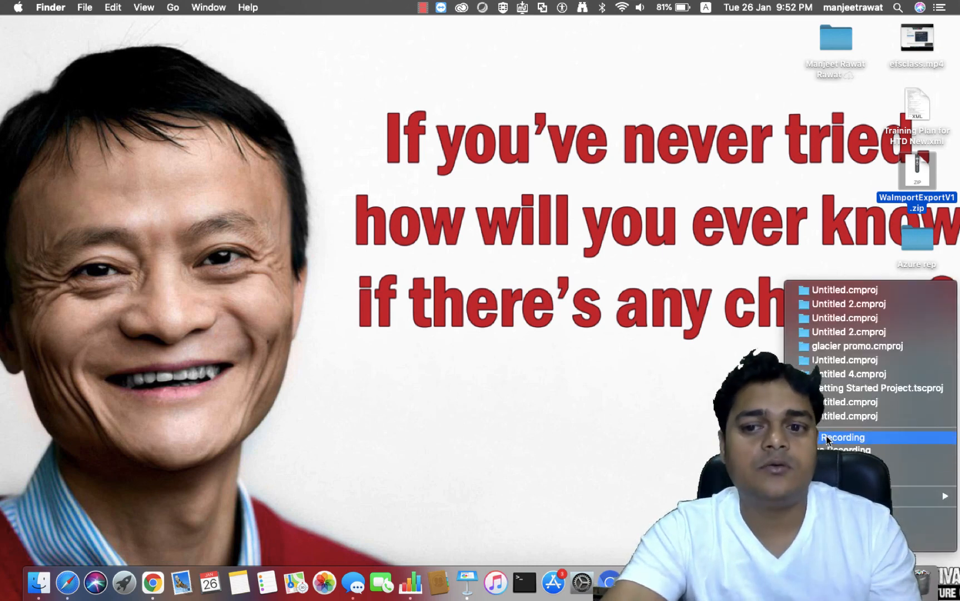